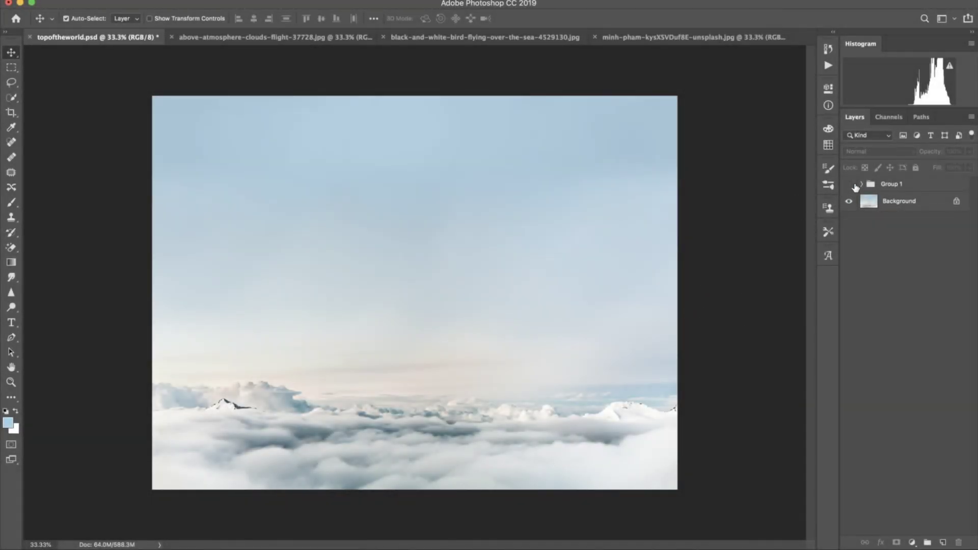
- Show Group 1 to preview the finished composite, then bring up the plain clouds photo
left_click(848, 184)
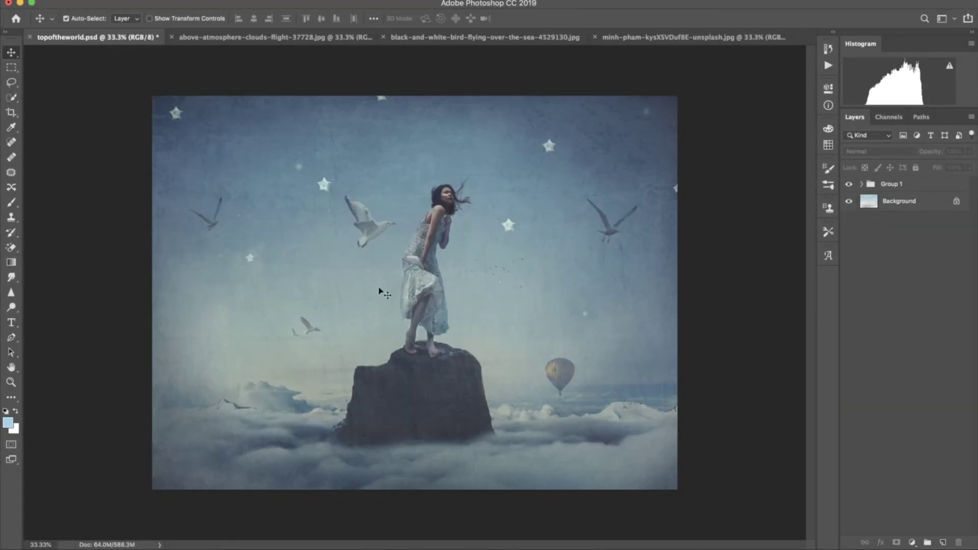
left_click(263, 39)
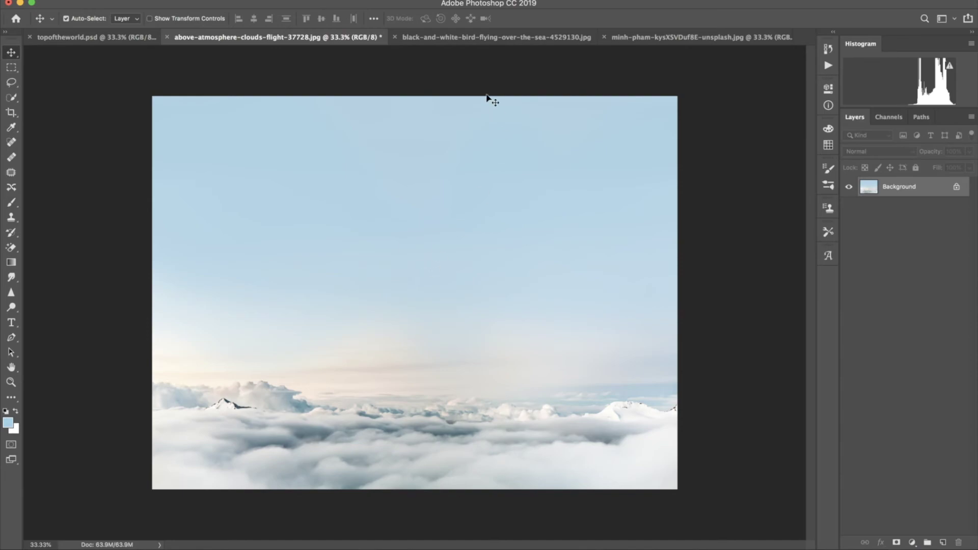
- In the seagull photo, lasso the rock and copy it onto its own layer
left_click(488, 38)
left_click(12, 82)
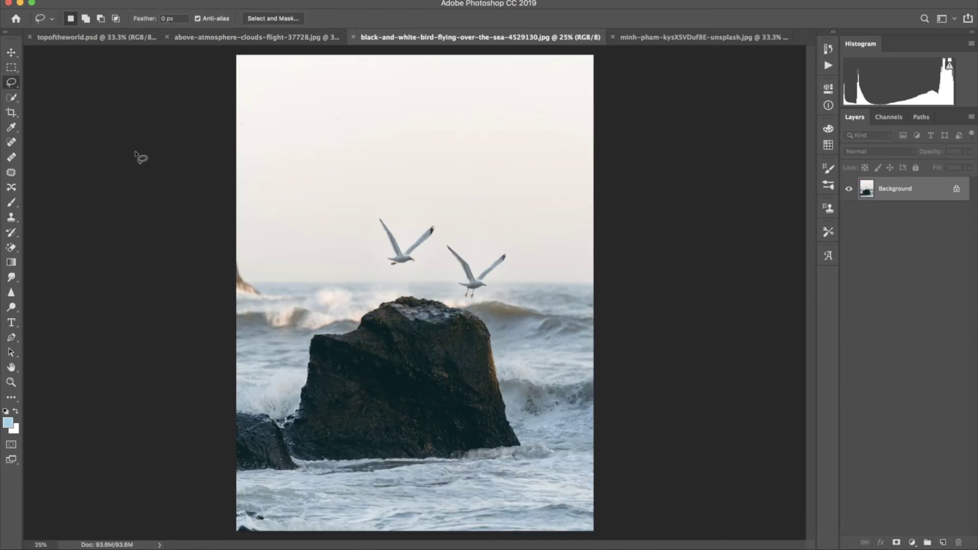
mouse_move(332, 315)
left_mouse_down()
mouse_move(497, 324)
mouse_move(330, 328)
left_mouse_up()
key("ctrl+j")
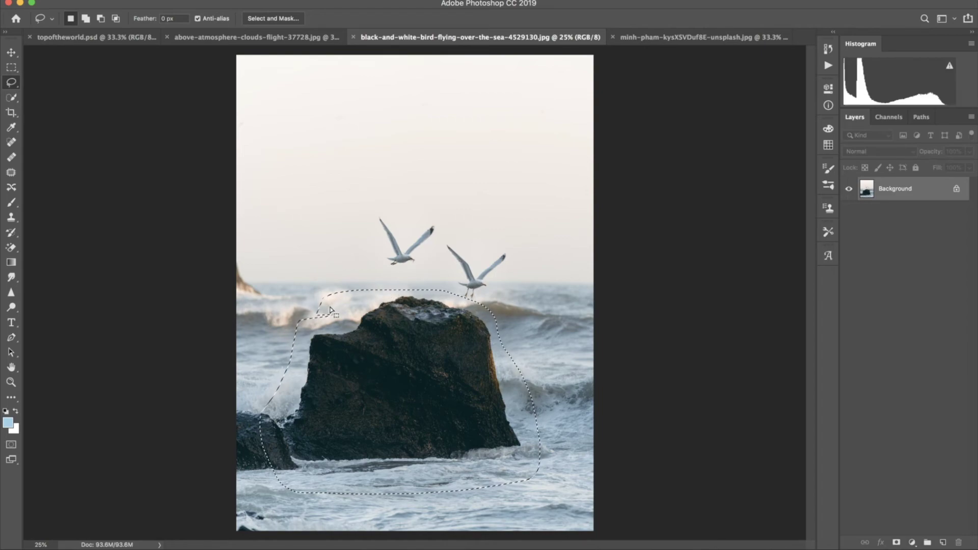
- Bring the rock into the clouds photo, scale it to about 46% and place it bottom centre
left_click(11, 52)
left_click_drag(430, 393, 245, 37)
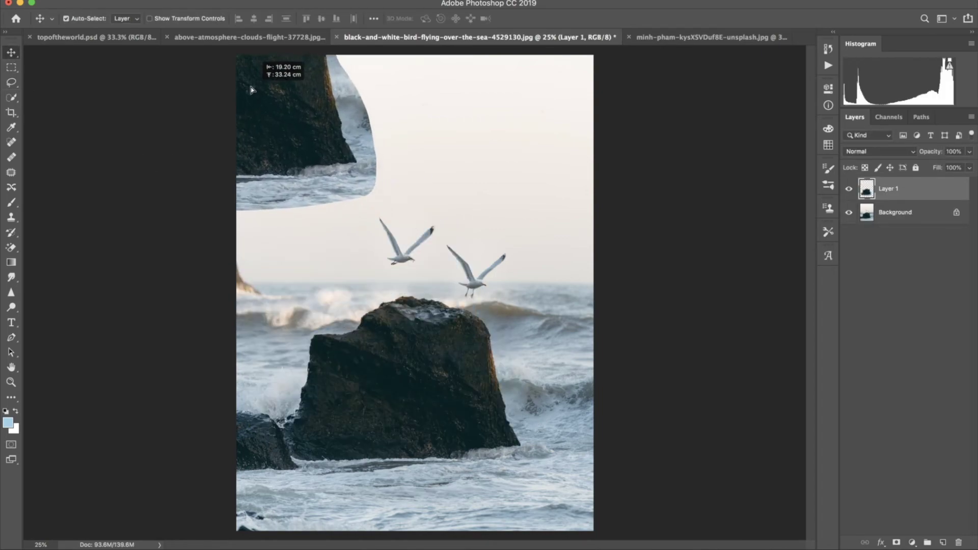
left_click_drag(430, 372, 430, 372)
left_click(127, 1)
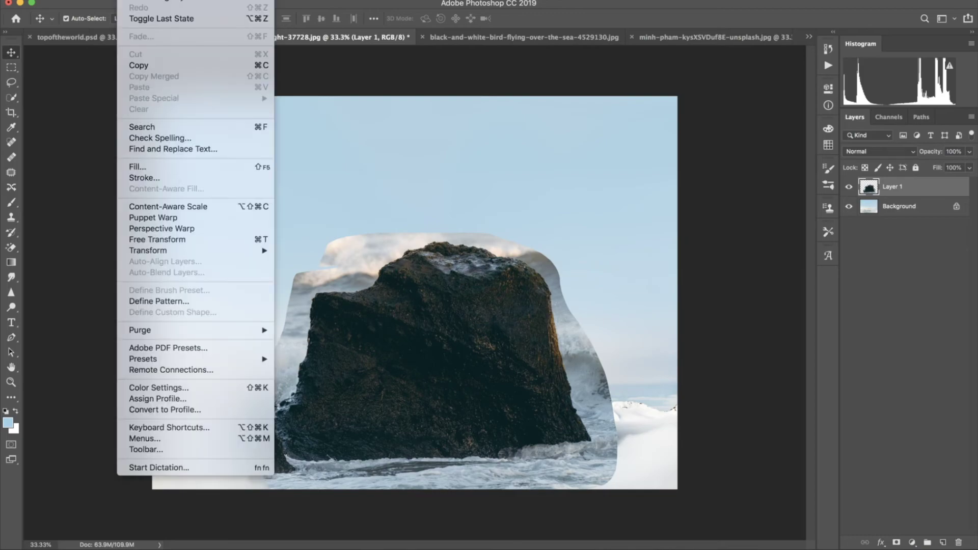
left_click(242, 234)
left_click_drag(241, 233, 415, 361)
left_click_drag(447, 396, 344, 347)
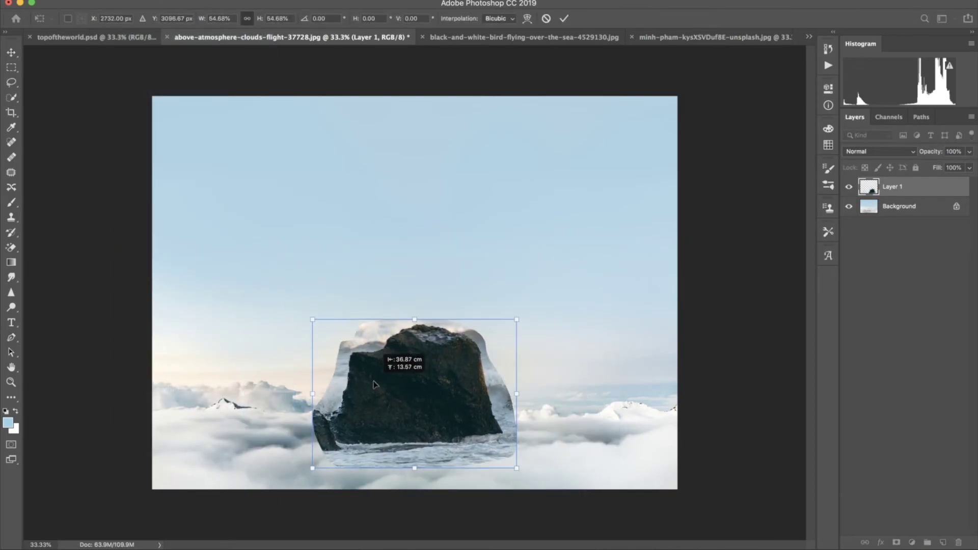
left_click_drag(313, 311, 346, 337)
left_click_drag(416, 388, 400, 395)
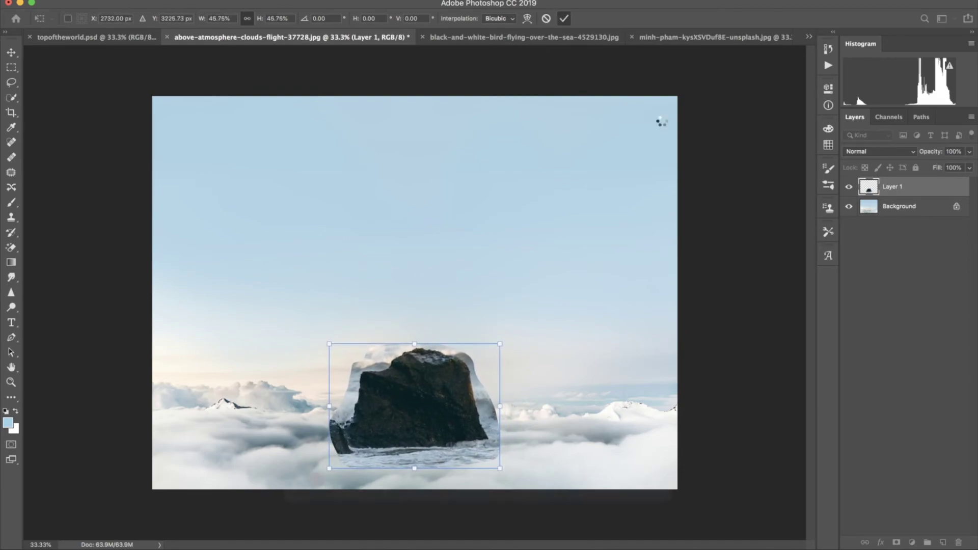
key("Return")
- With a small black brush at 100% opacity, mask out the water along the rock's edges
key("b")
left_click(83, 18)
left_click(232, 20)
left_click_drag(232, 21, 239, 20)
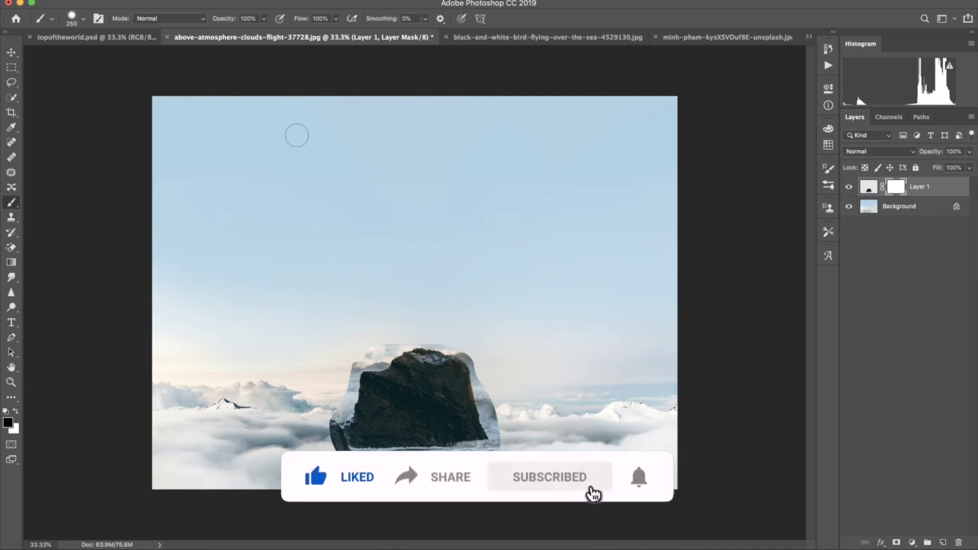
key("ctrl+plus")
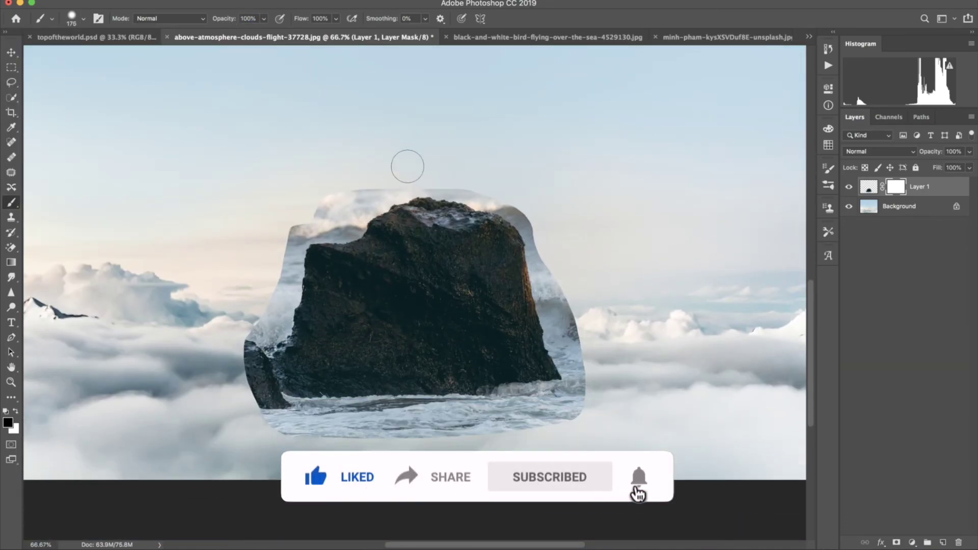
key("bracketleft")
key("bracketleft")
key("bracketleft")
mouse_move(547, 288)
left_mouse_down()
mouse_move(532, 253)
mouse_move(549, 337)
left_mouse_up()
left_click_drag(261, 271, 264, 364)
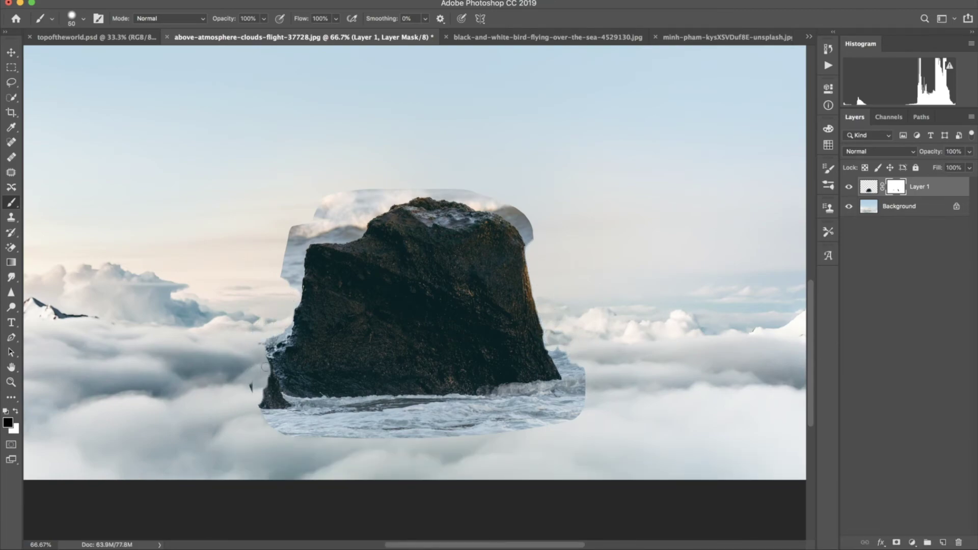
left_click_drag(267, 368, 271, 342)
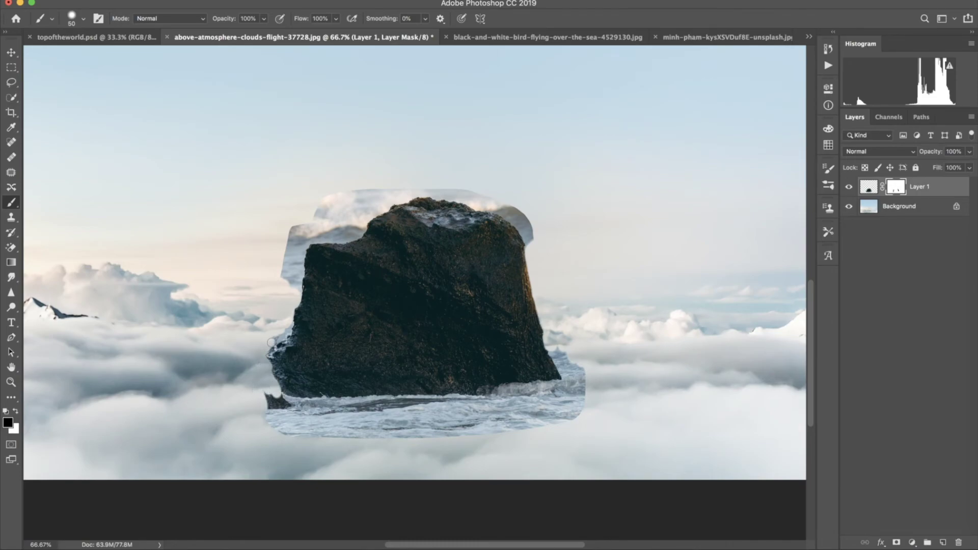
mouse_move(297, 293)
left_mouse_down()
mouse_move(287, 266)
mouse_move(321, 236)
left_mouse_up()
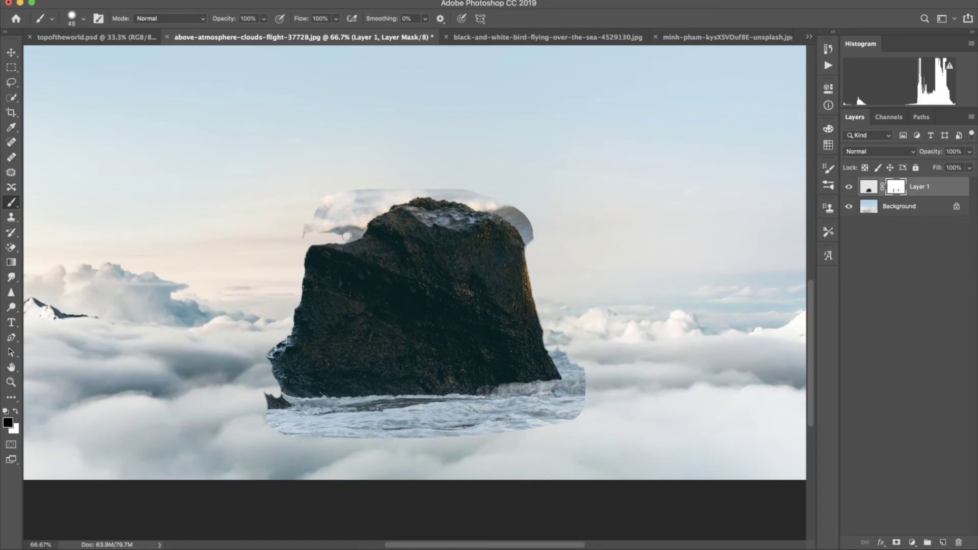
mouse_move(360, 230)
left_mouse_down()
mouse_move(324, 212)
mouse_move(354, 217)
mouse_move(419, 190)
mouse_move(451, 190)
mouse_move(525, 236)
mouse_move(509, 207)
left_mouse_up()
- At 19% opacity and size 200, softly fade the rock's base and splashes into the clouds
type("19")
left_click(83, 19)
left_click_drag(56, 68, 109, 67)
key("Return")
left_click_drag(242, 410, 438, 430)
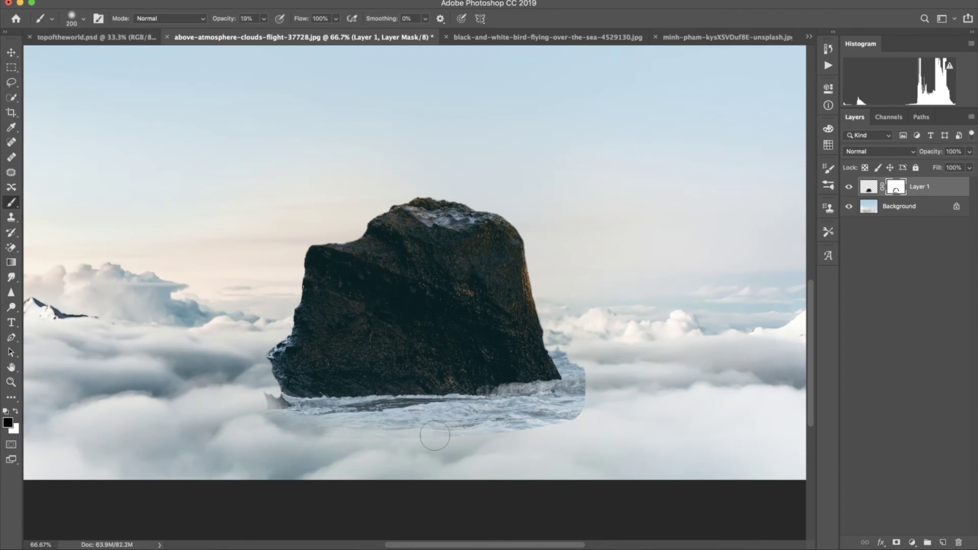
key("bracketleft")
key("bracketleft")
key("bracketleft")
left_click_drag(281, 408, 288, 400)
mouse_move(565, 337)
left_mouse_down()
mouse_move(575, 383)
mouse_move(409, 426)
mouse_move(248, 409)
mouse_move(266, 395)
mouse_move(415, 406)
mouse_move(519, 397)
mouse_move(284, 393)
mouse_move(568, 396)
mouse_move(328, 399)
mouse_move(336, 387)
left_mouse_up()
key("bracketright")
key("bracketright")
- Zoom out to view the whole composite and bring up the woman's photo
key("ctrl+minus")
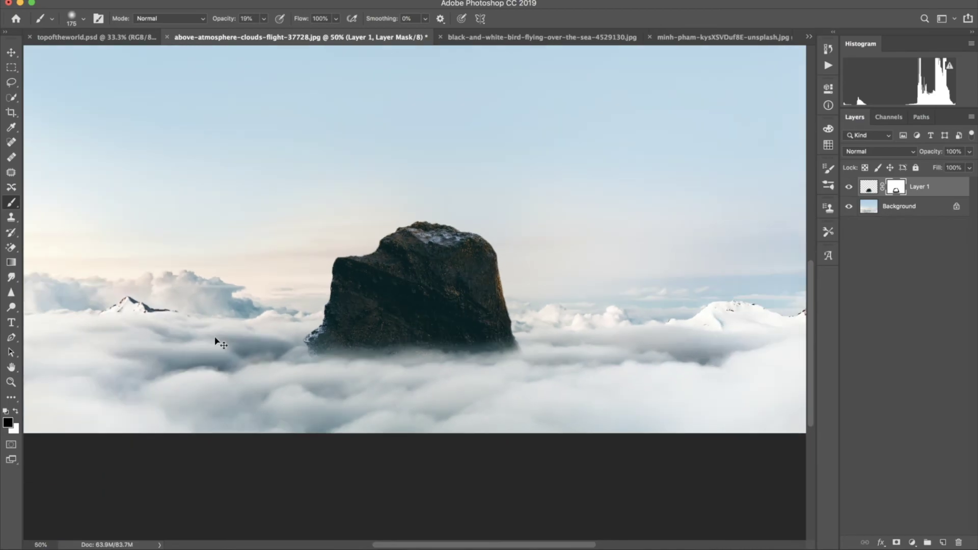
key("ctrl+minus")
left_click(18, 54)
left_click(693, 38)
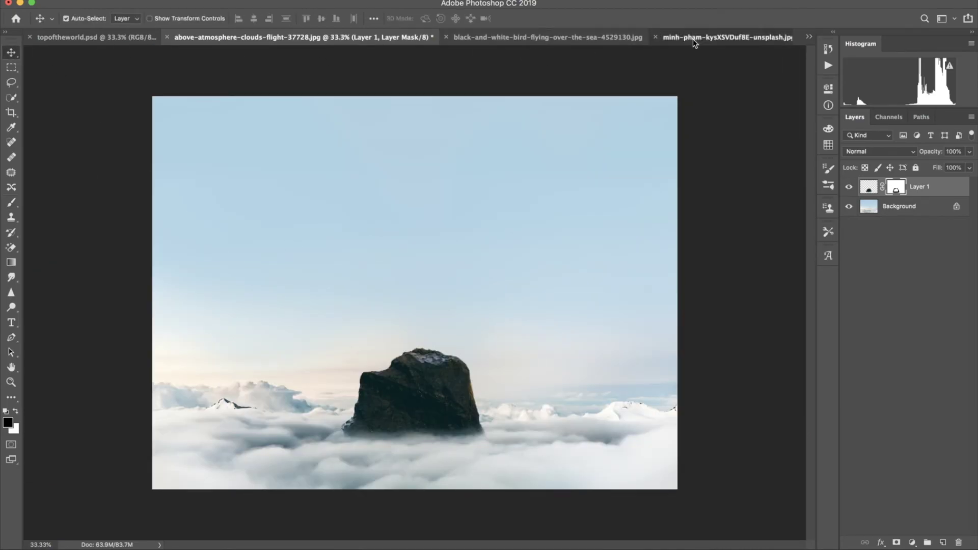
- Lasso the woman loosely and copy her onto her own layer
left_click(11, 82)
left_click_drag(444, 238, 391, 299)
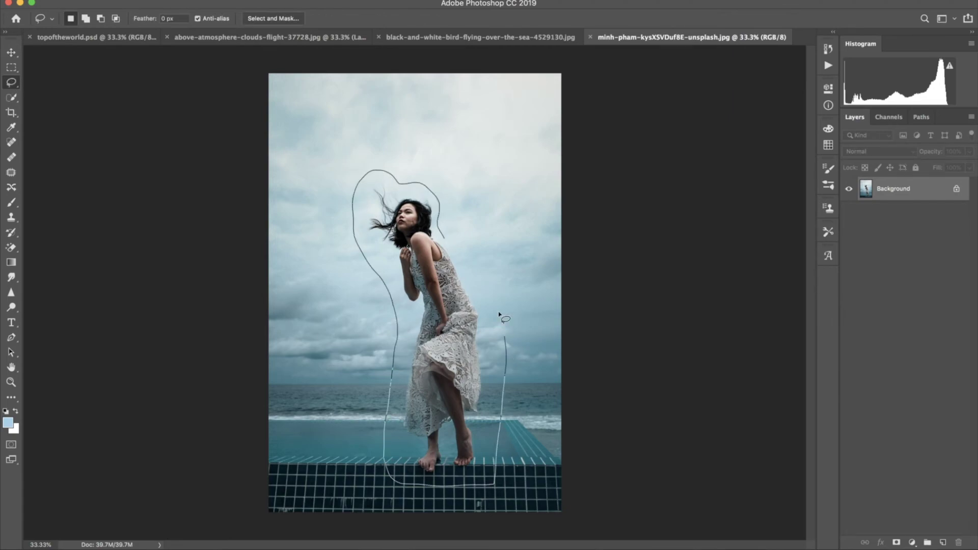
left_click_drag(391, 299, 449, 234)
key("ctrl+j")
- Move the woman into the clouds photo, flip her horizontally, scale to about 62%, and set her on the rock
key("v")
left_click_drag(323, 224, 221, 40)
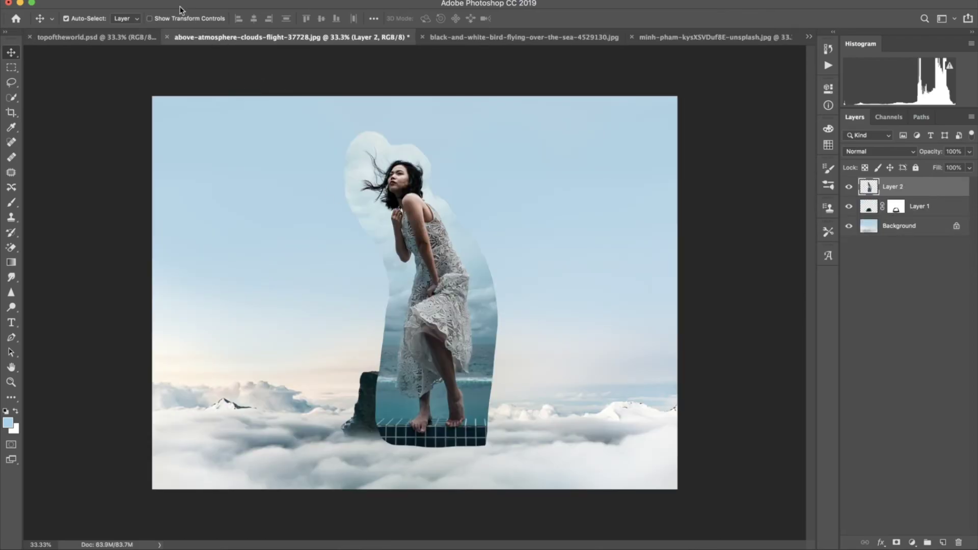
left_click(133, 1)
mouse_move(147, 249)
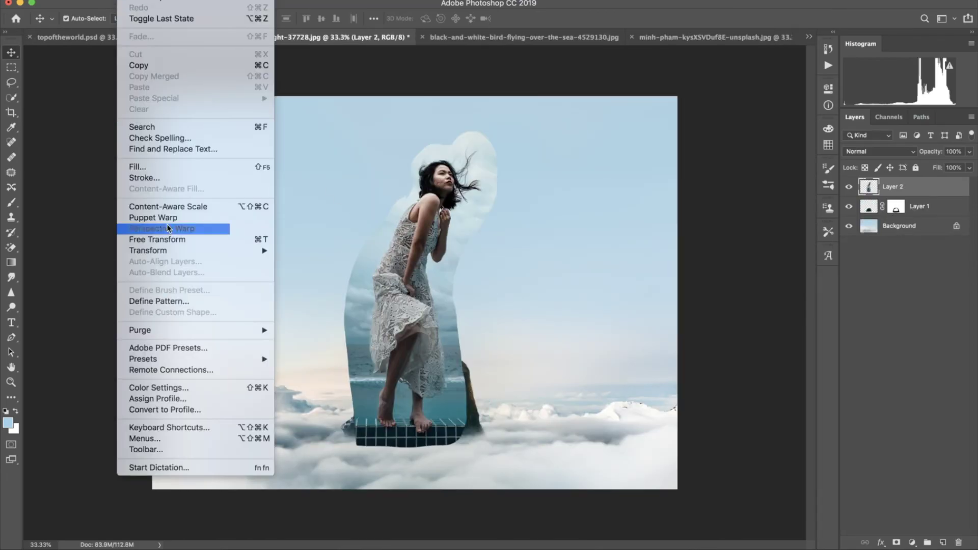
key("ctrl+t")
mouse_move(320, 121)
left_mouse_down()
mouse_move(410, 249)
mouse_move(389, 187)
left_mouse_up()
left_click_drag(421, 289, 414, 283)
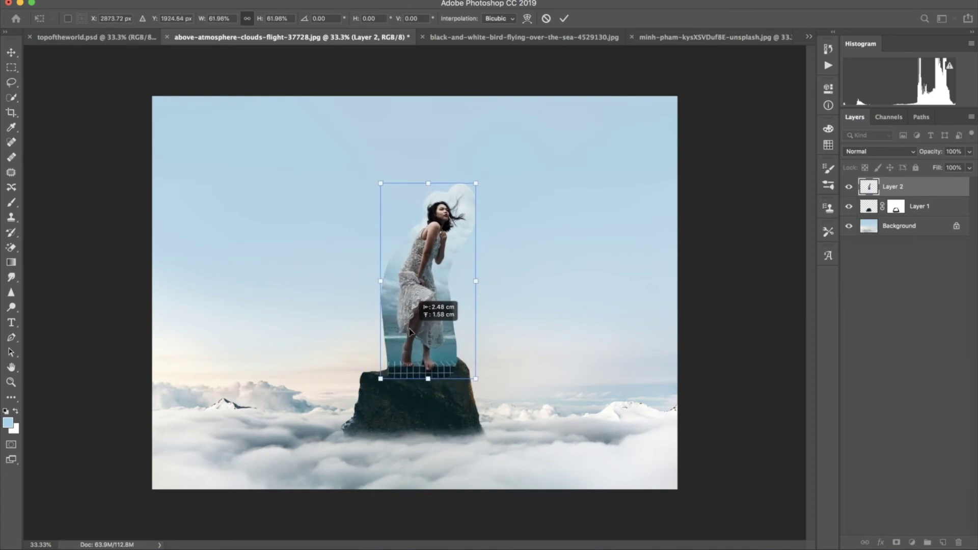
left_click(564, 18)
- Select the eraser and adjust its brush settings
key("e")
right_click(11, 249)
left_click(51, 255)
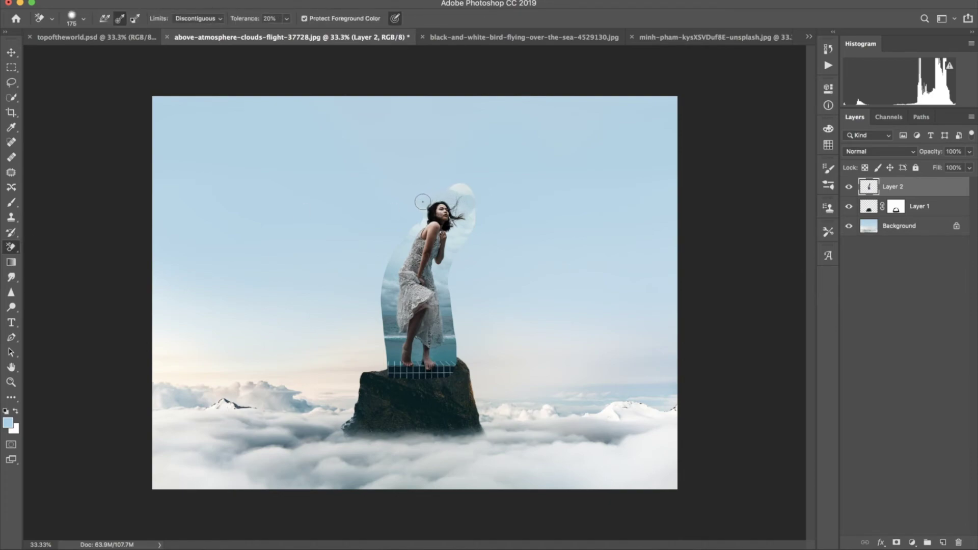
- Erase the pale patch and halo around her head and hair, then add a mask to Layer 2
mouse_move(424, 192)
left_mouse_down()
mouse_move(466, 233)
mouse_move(460, 189)
left_mouse_up()
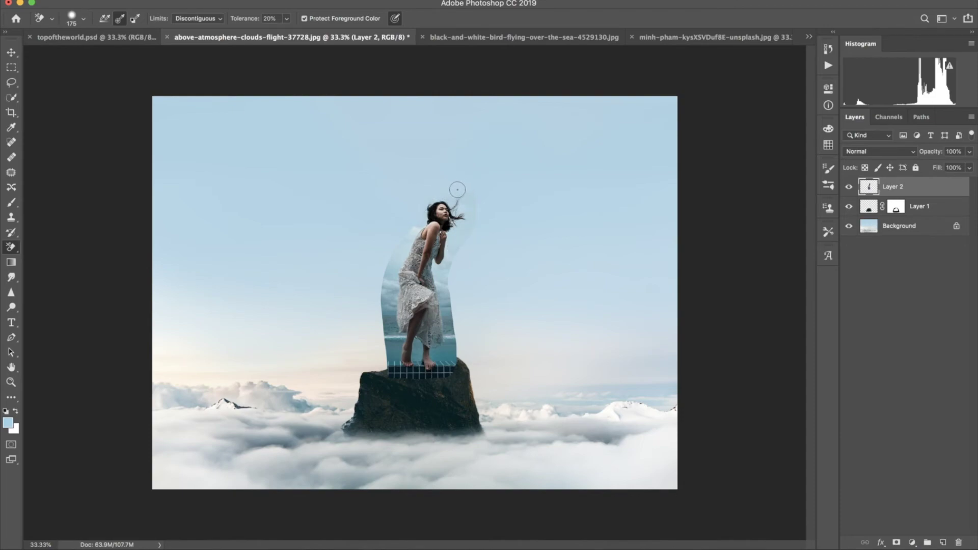
left_click_drag(465, 229, 476, 239)
left_click(896, 542)
left_click(11, 202)
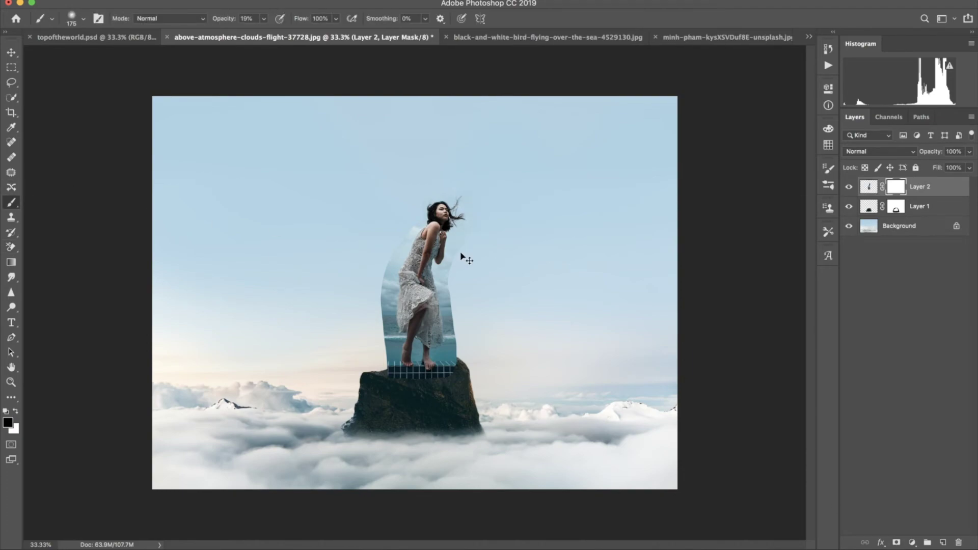
- With a 100% black brush at size 70, mask the old background along her left side and shoulder
key("ctrl+plus")
key("ctrl+plus")
key("ctrl+plus")
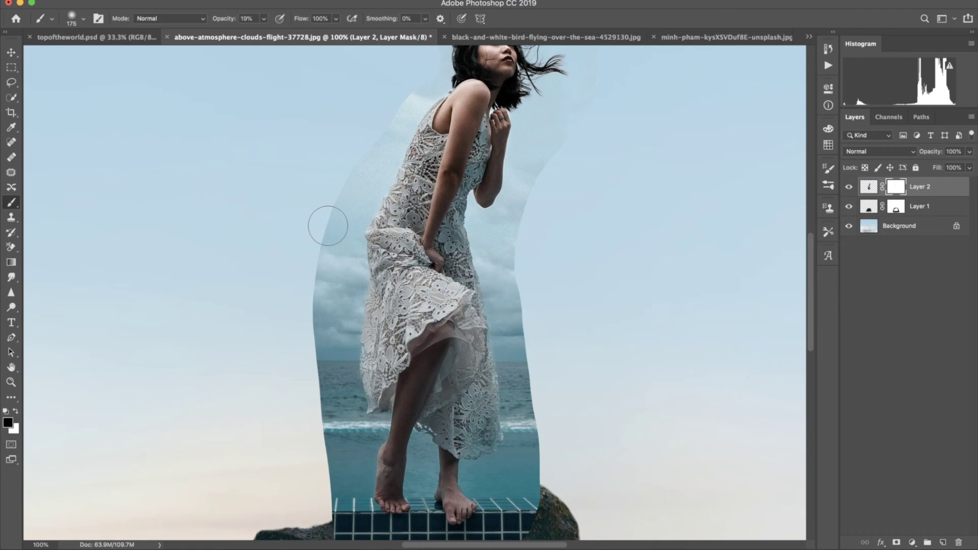
key("0")
left_click(83, 18)
left_click_drag(114, 45, 104, 45)
left_click_drag(331, 367, 359, 210)
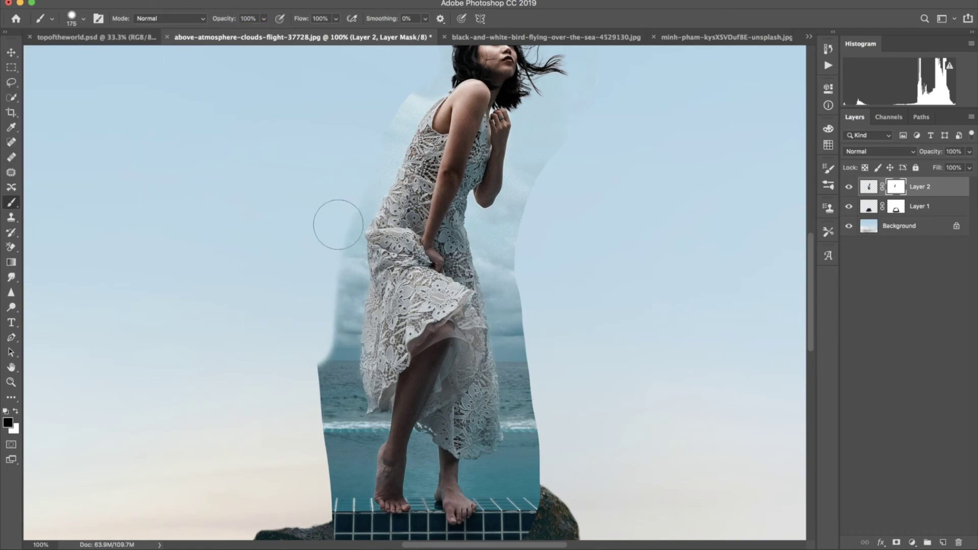
key("bracketleft")
left_click_drag(396, 154, 425, 99)
key("bracketleft")
mouse_move(359, 241)
left_mouse_down()
mouse_move(356, 280)
mouse_move(337, 316)
mouse_move(351, 402)
mouse_move(360, 395)
mouse_move(359, 283)
mouse_move(331, 418)
mouse_move(354, 445)
left_mouse_up()
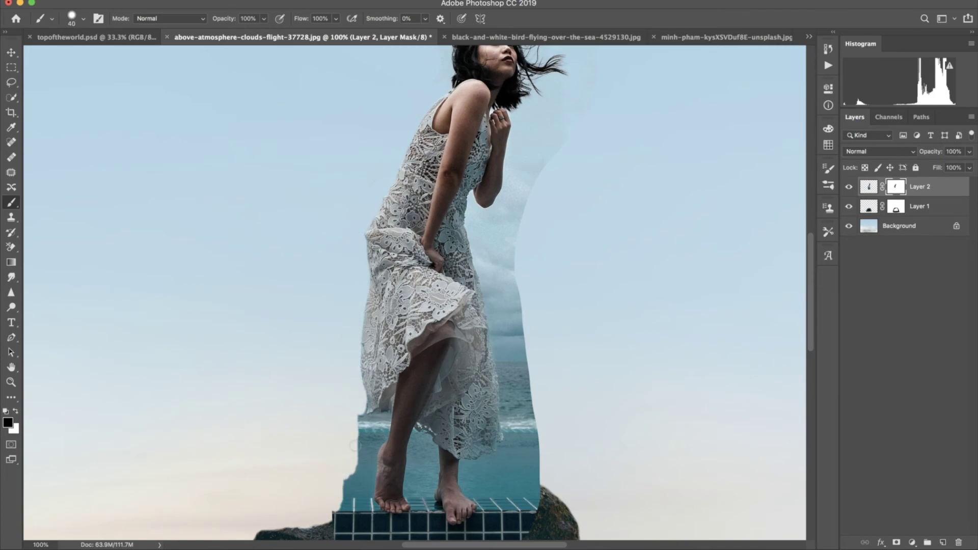
- Mask out the sea strip right of the dress, the streaks by her arm, and the patch near her foot
key("bracketleft")
mouse_move(482, 245)
left_mouse_down()
mouse_move(510, 396)
mouse_move(507, 453)
left_mouse_up()
mouse_move(516, 131)
left_mouse_down()
mouse_move(564, 66)
mouse_move(563, 131)
mouse_move(471, 220)
left_mouse_up()
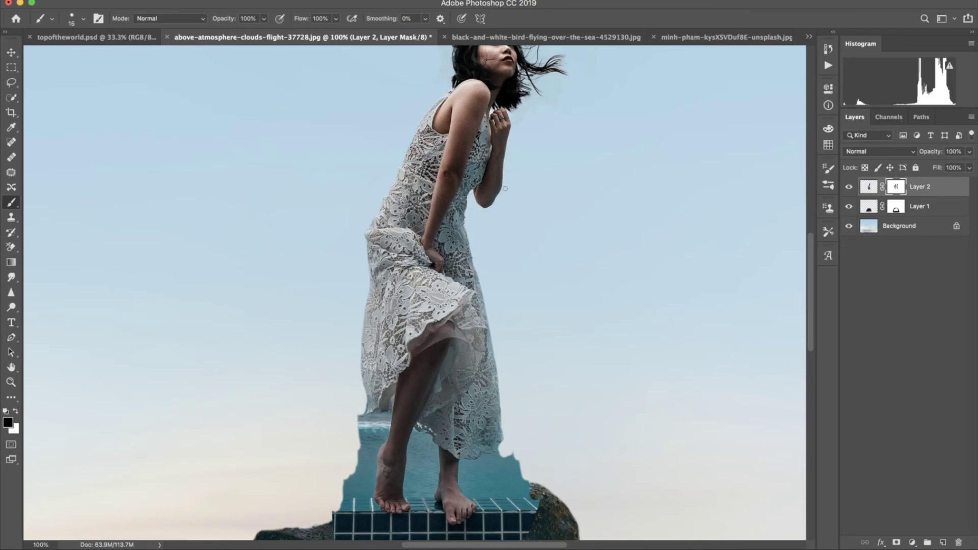
key("bracketright")
key("bracketright")
key("bracketright")
mouse_move(364, 492)
left_mouse_down()
mouse_move(374, 451)
mouse_move(357, 462)
mouse_move(428, 502)
mouse_move(433, 448)
mouse_move(540, 530)
left_mouse_up()
key("bracketleft")
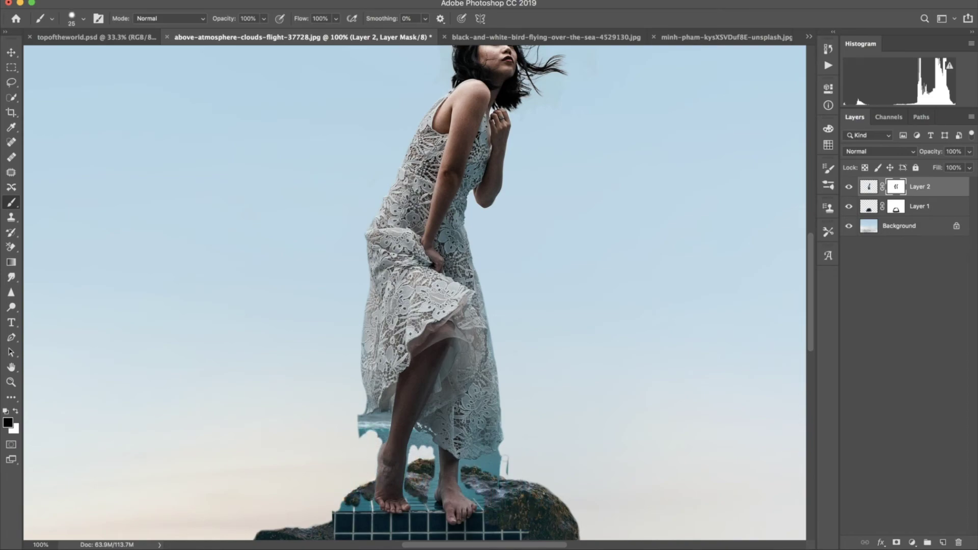
scroll(408, 404, "down", 5)
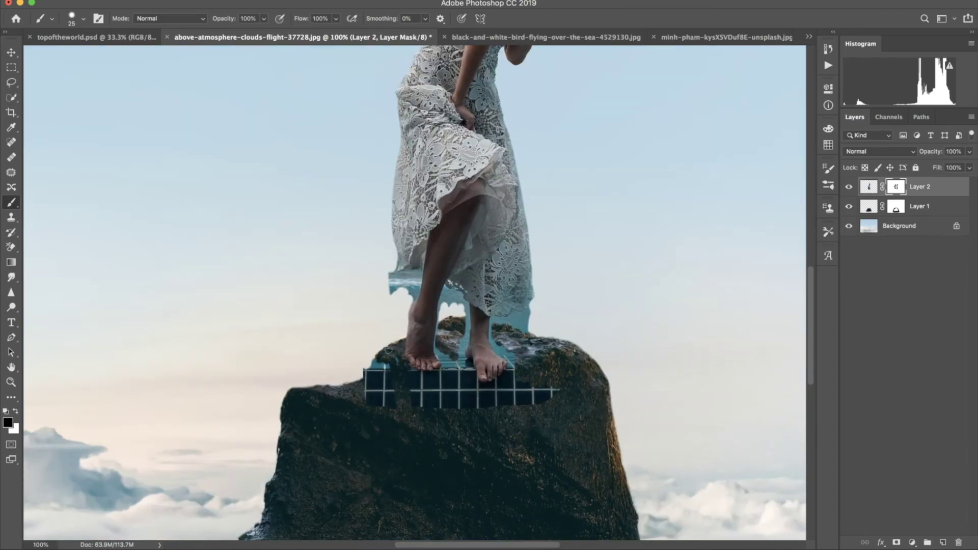
- Mask out the tile grid under her feet and the blue water patches by her shin and hem
left_click_drag(402, 403, 369, 369)
key("bracketright")
mouse_move(453, 355)
left_mouse_down()
mouse_move(438, 405)
mouse_move(414, 373)
mouse_move(448, 367)
mouse_move(417, 399)
left_mouse_up()
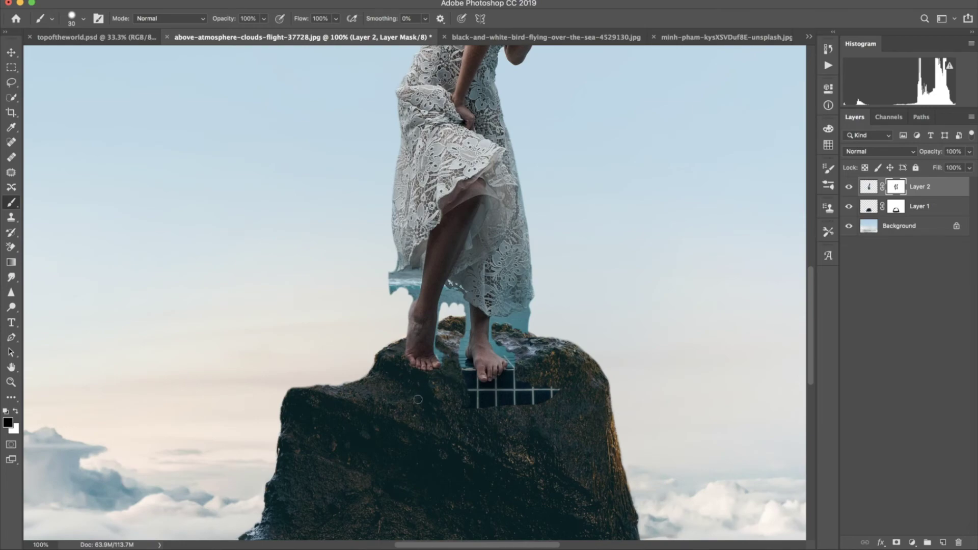
mouse_move(475, 382)
left_mouse_down()
mouse_move(489, 390)
mouse_move(513, 363)
left_mouse_up()
left_click_drag(550, 389, 497, 393)
key("bracketleft")
left_click_drag(412, 297, 402, 274)
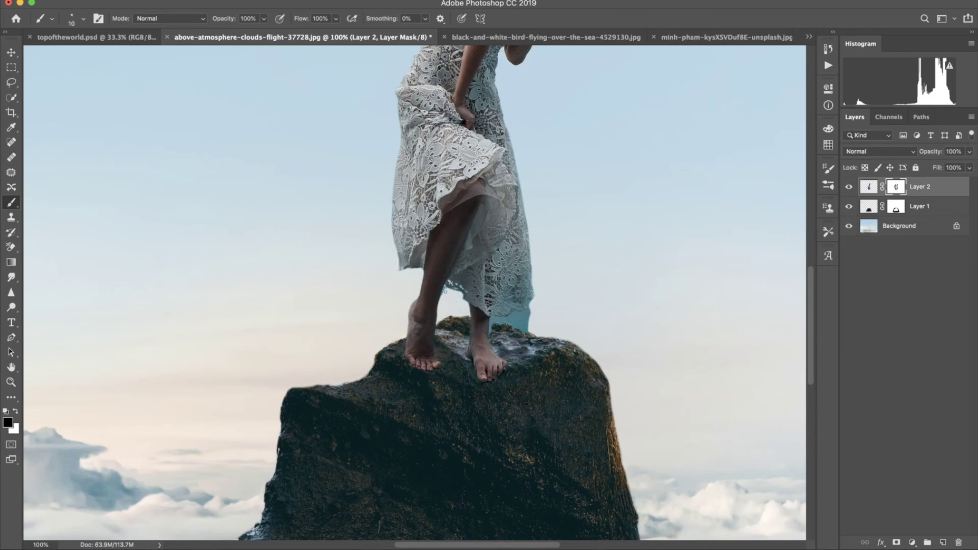
key("x")
key("x")
left_click_drag(523, 326, 500, 318)
- Lower the brush to 56% opacity, then shift the woman about 2.29 cm right onto the rock
scroll(537, 287, "up", 10)
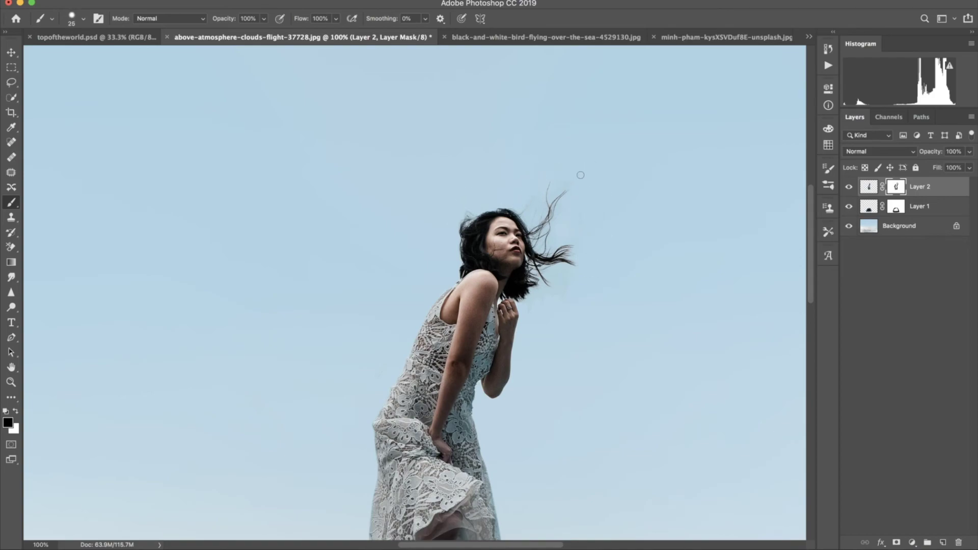
key("5")
key("6")
key("super+minus")
key("super+minus")
key("super+minus")
key("v")
left_click_drag(400, 305, 414, 304)
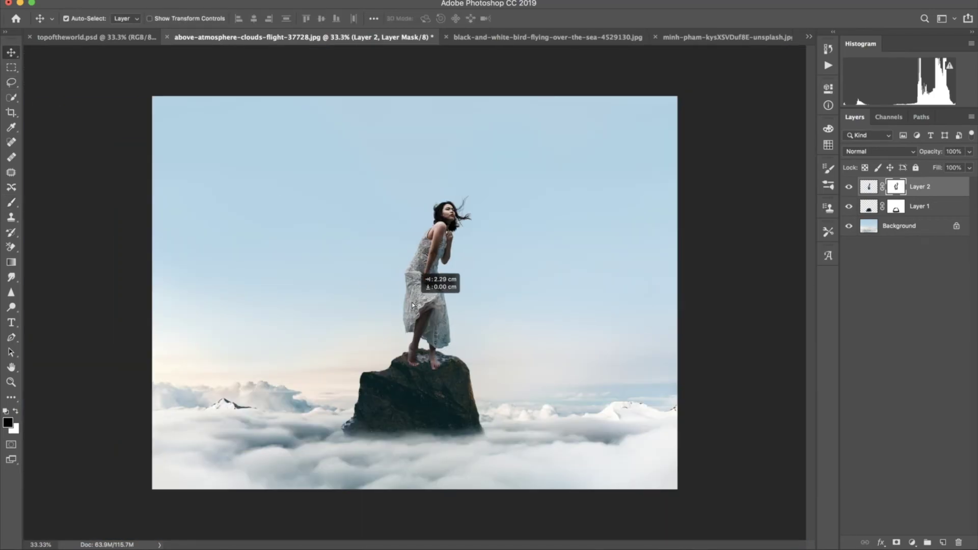
- Add an empty Layer 3 under the woman, set a black 27%-opacity brush, and return to the seagull photo
left_click(943, 542, "super")
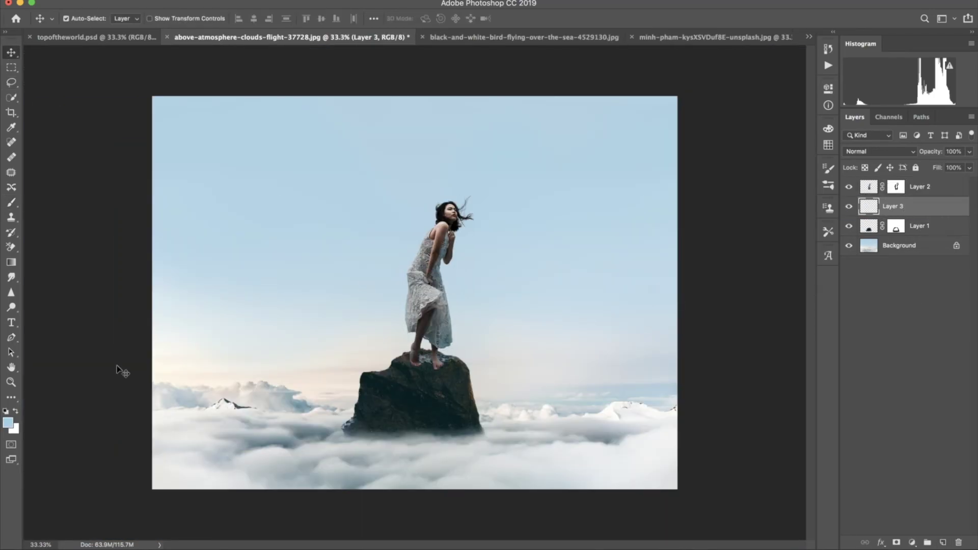
left_click(6, 411)
left_click(11, 203)
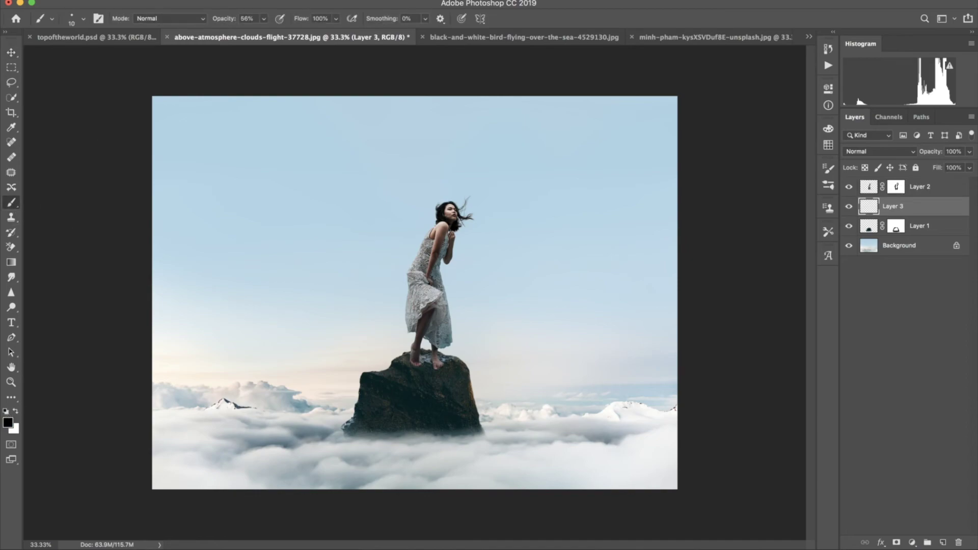
left_click_drag(224, 20, 210, 19)
left_click(927, 187)
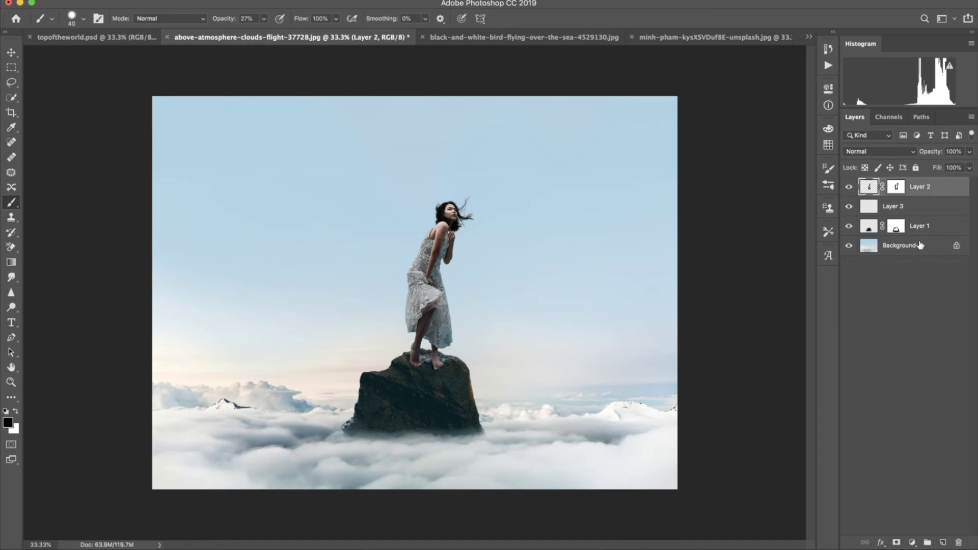
left_click(510, 37)
key("l")
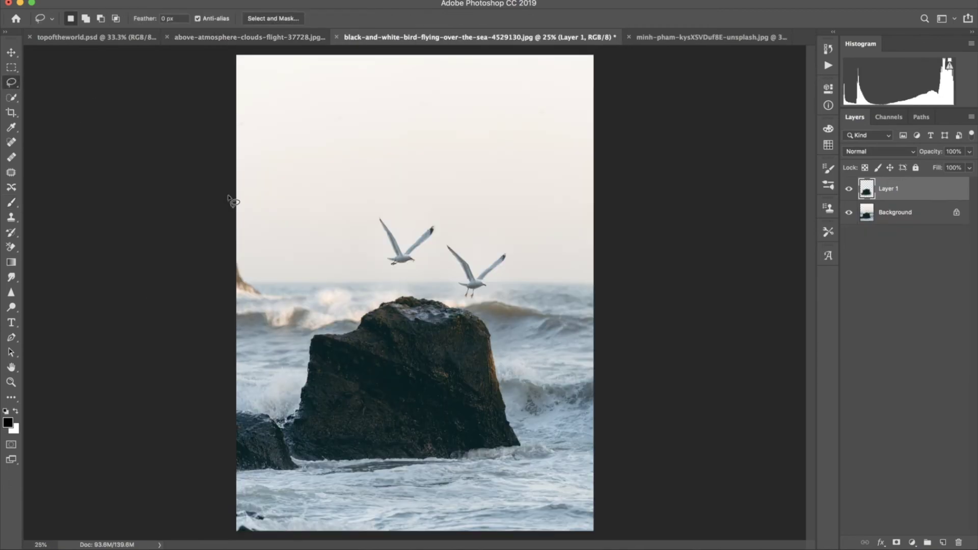
- Lasso the left seagull, copy it to its own layer, and drag it into the composite
left_click_drag(426, 251, 423, 280)
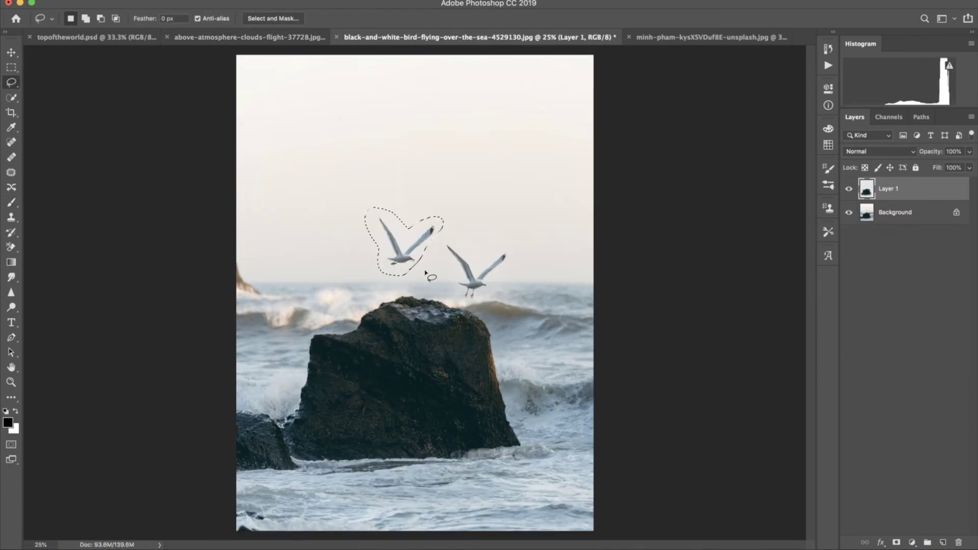
key("ctrl+j")
left_click(682, 189)
left_click(897, 212)
key("ctrl+j")
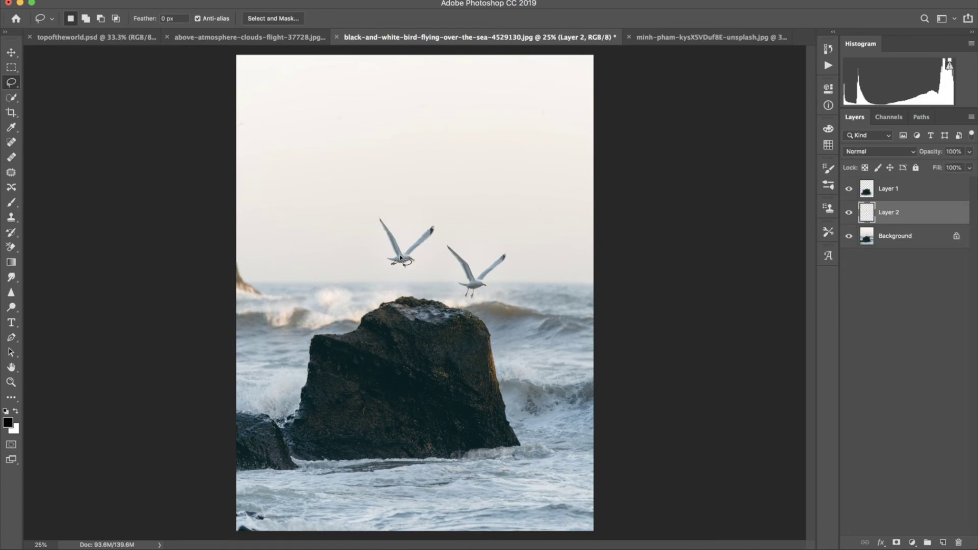
key("v")
left_click_drag(410, 265, 288, 285)
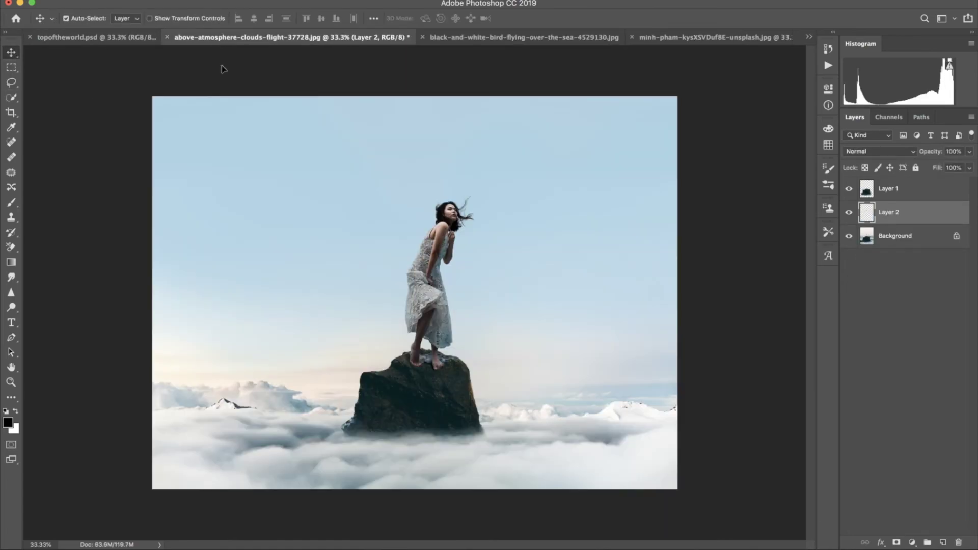
- Shrink the seagull to about 48%, tilt it, and place it in the upper-left sky
left_click(125, 5)
left_click(183, 236)
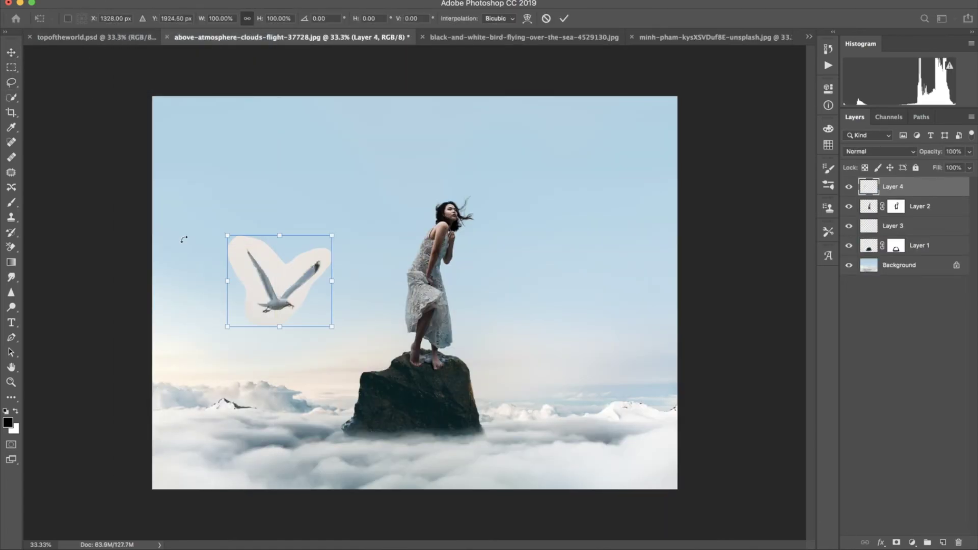
mouse_move(227, 237)
left_mouse_down()
mouse_move(258, 258)
mouse_move(240, 270)
left_mouse_up()
left_click_drag(306, 302, 246, 282)
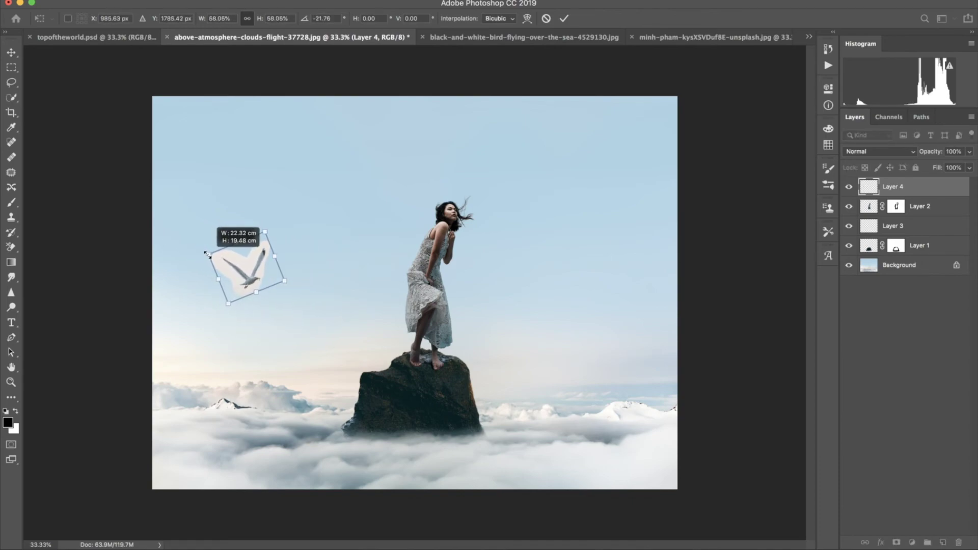
left_click_drag(193, 248, 222, 259)
left_click(564, 19)
- Magic-erase the seagull's white halo, fade it to 63% opacity, and return to the seagull photo's Background layer
left_click(11, 247)
left_click(11, 247)
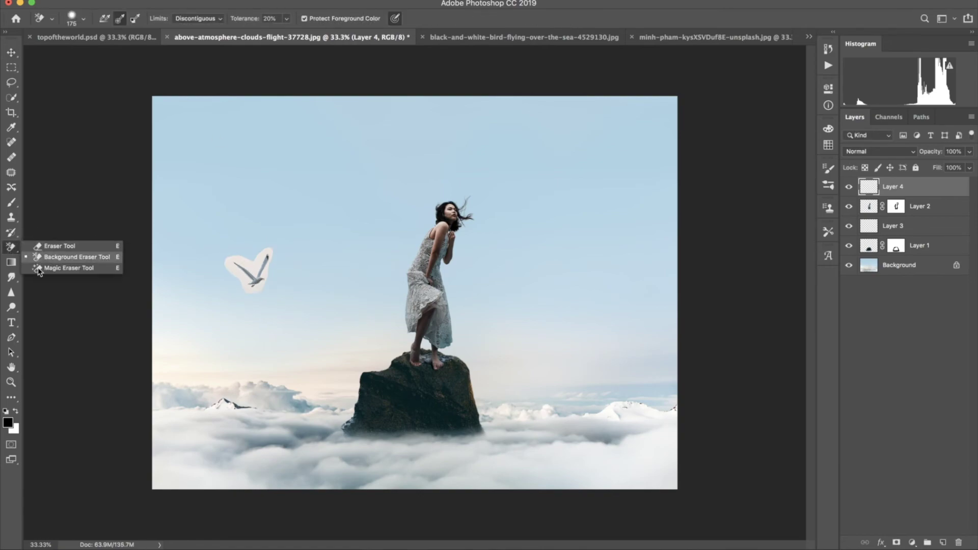
left_click(56, 265)
left_click(239, 277)
key("v")
left_click_drag(931, 152, 912, 156)
left_click(586, 37)
left_click(912, 236)
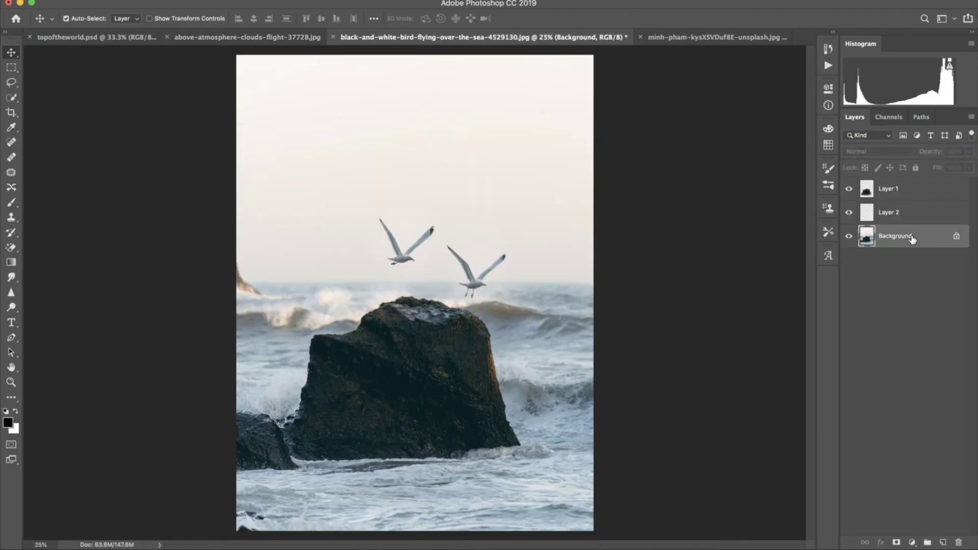
- Lasso the right seagull onto its own layer and drag it into the cloud composite
key("l")
left_click_drag(489, 298, 465, 249)
key("ctrl+j")
key("v")
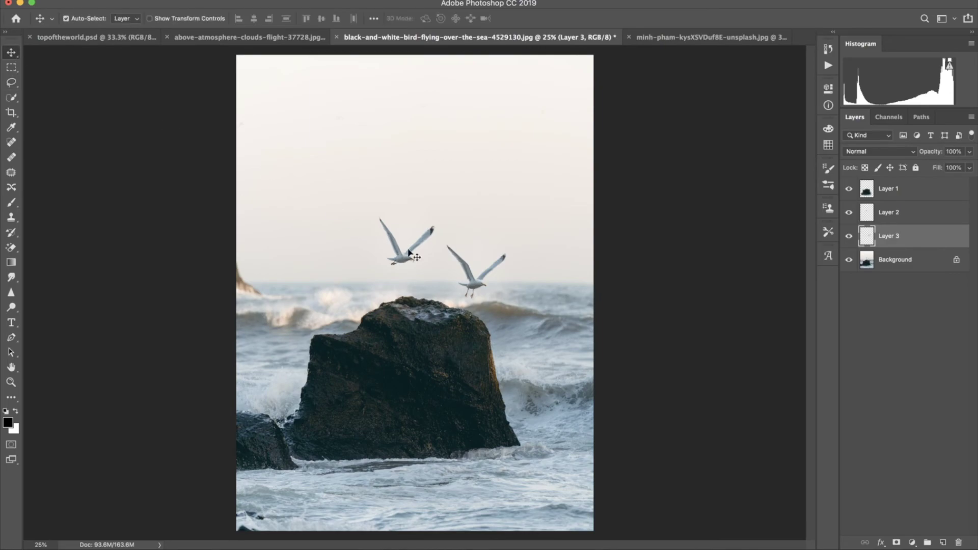
left_click_drag(481, 287, 494, 258)
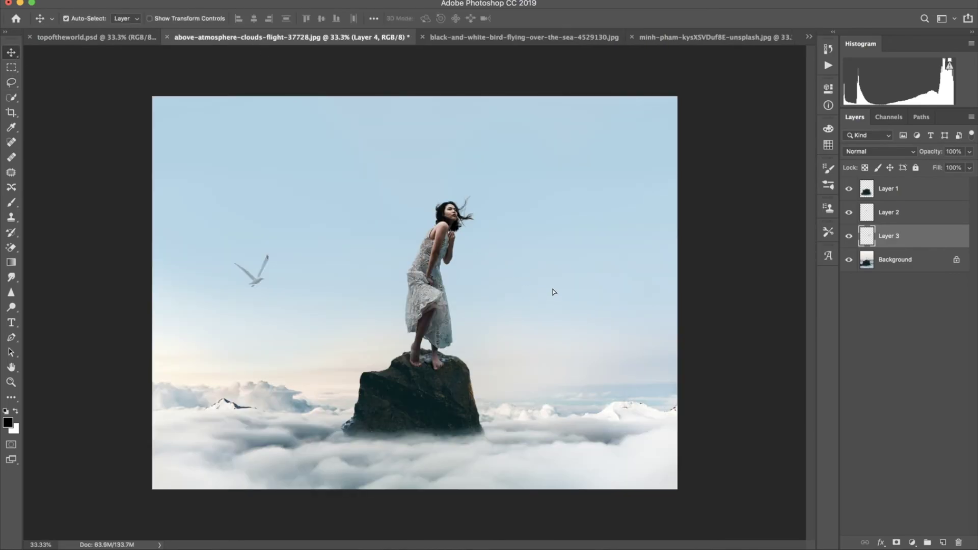
left_click_drag(554, 292, 551, 289)
- Shrink the seagull to about 62%, tilt it, and raise it slightly in the sky
left_click(124, 1)
left_click(200, 235)
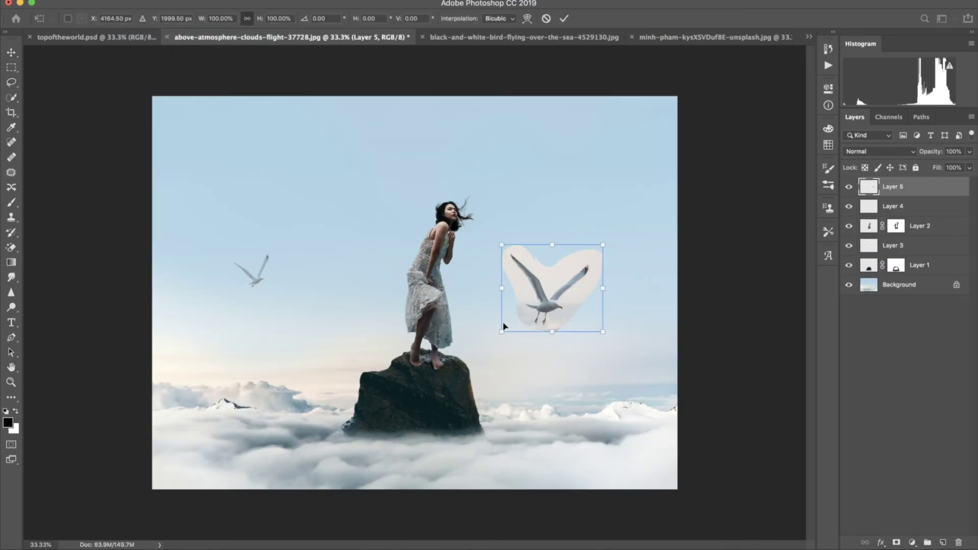
left_click_drag(503, 326, 543, 295)
left_click_drag(518, 246, 509, 258)
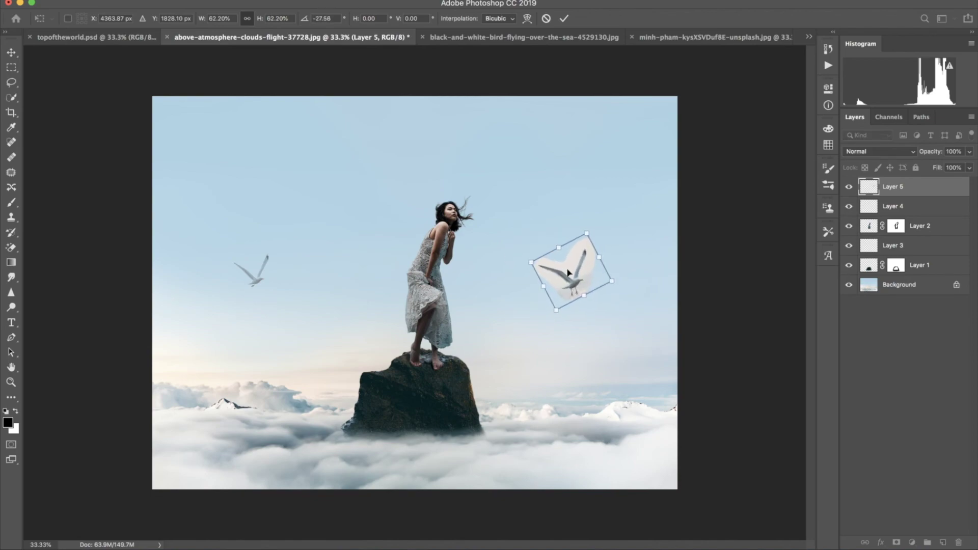
left_click_drag(568, 273, 565, 242)
left_click(564, 18)
- Erase the seagull's white halo, add a layer mask, and set its opacity to 69%
key("e")
left_click(595, 236)
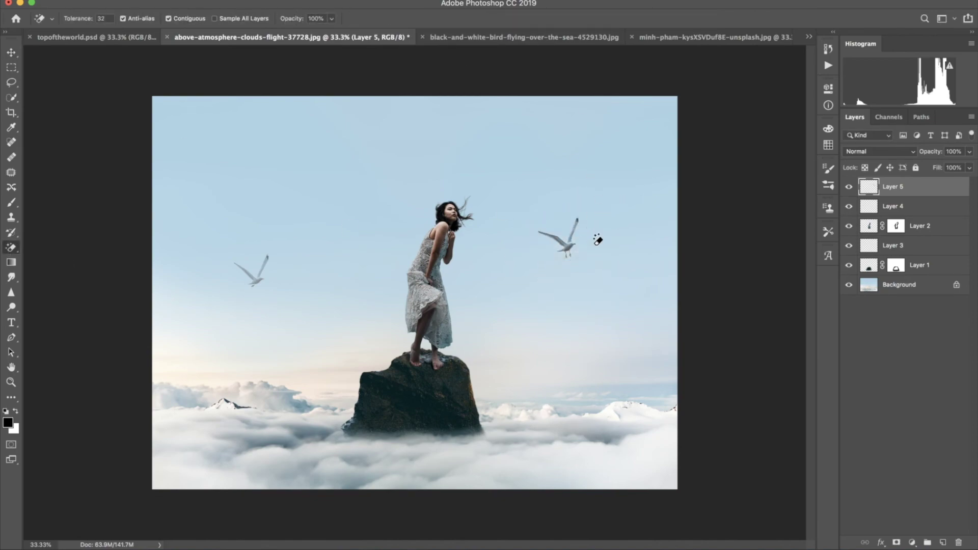
left_click(897, 543)
left_click(11, 203)
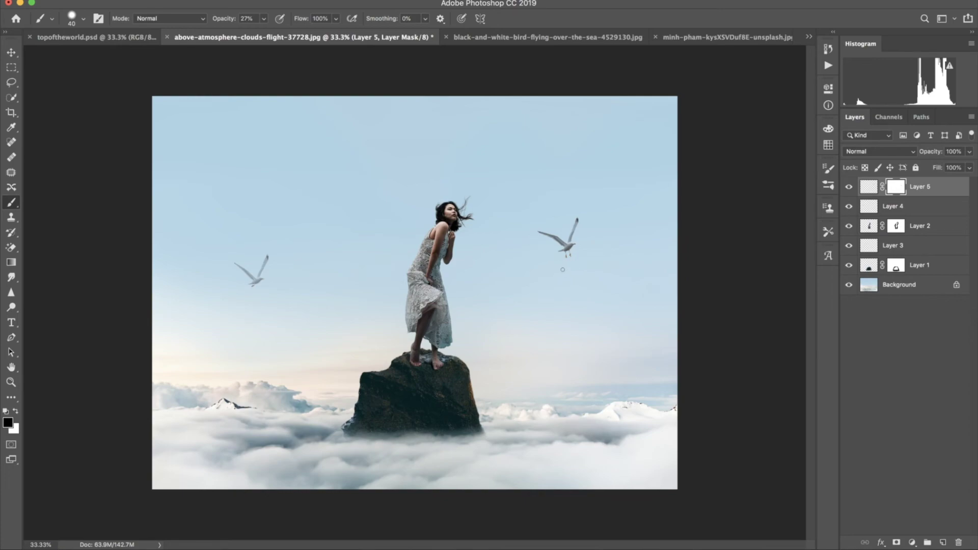
left_click_drag(936, 151, 918, 153)
- Close the seagull photo and the other extra photo without saving
left_click(447, 37)
left_click(548, 189)
left_click(450, 37)
left_click(543, 191)
left_click(11, 53)
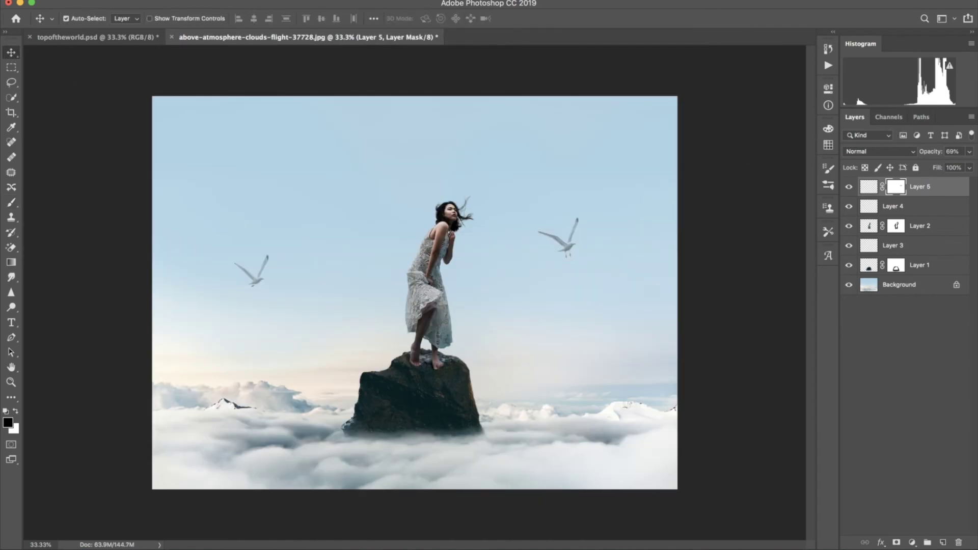
- Bring the brdst.png flock of birds into the composite at lowered opacity, then close brdst.png
double_click(886, 66)
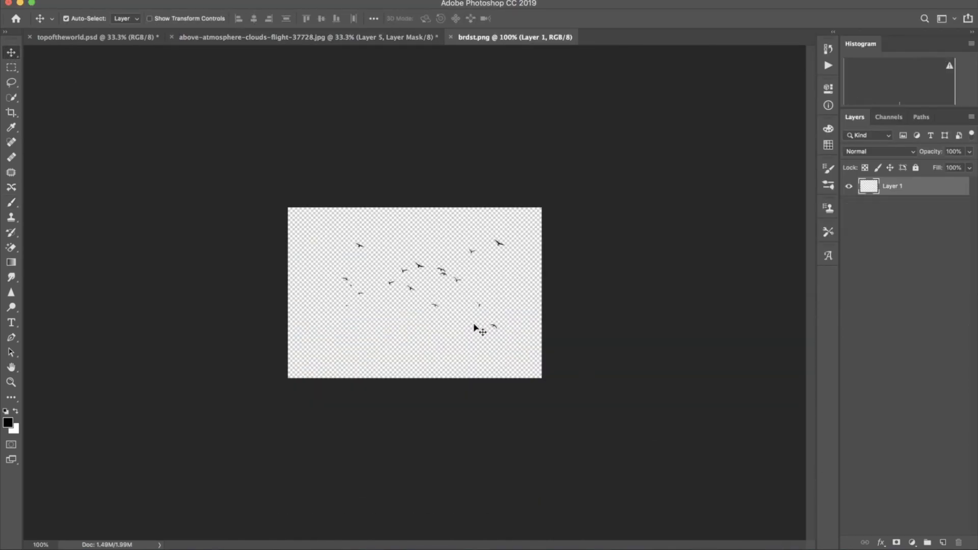
left_click_drag(418, 268, 502, 291)
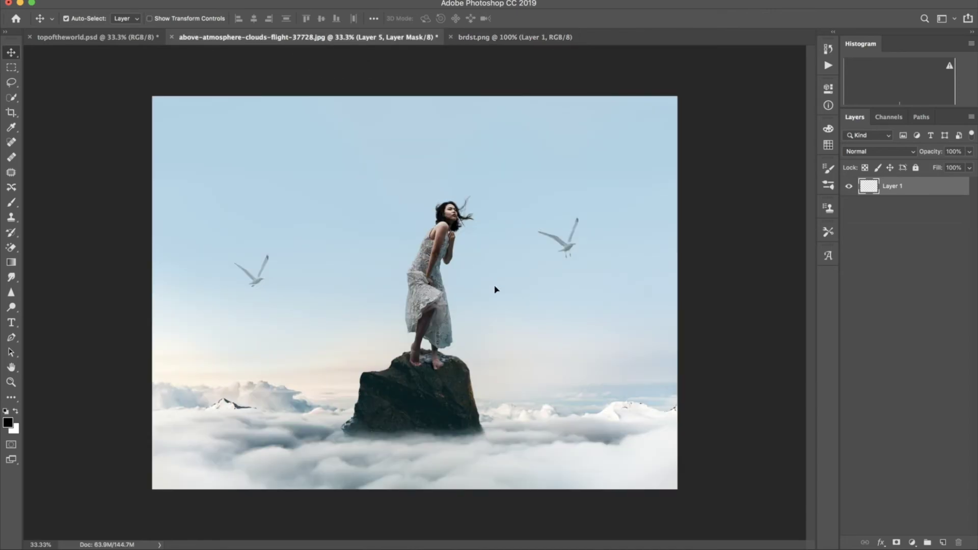
left_click_drag(936, 157, 917, 155)
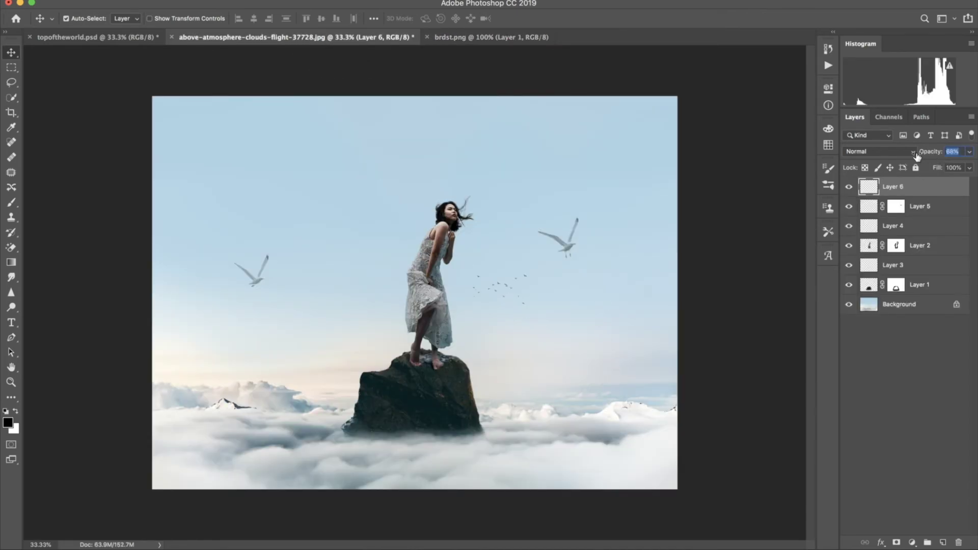
left_click(426, 37)
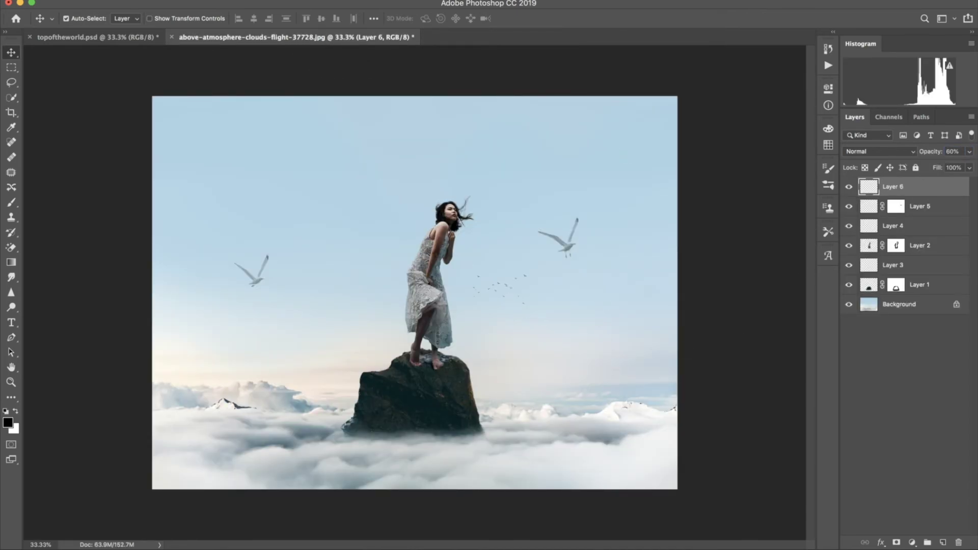
- Drop the lens-flare image over the lower left and set its blend mode to Screen
double_click(693, 133)
left_click_drag(517, 314, 199, 338)
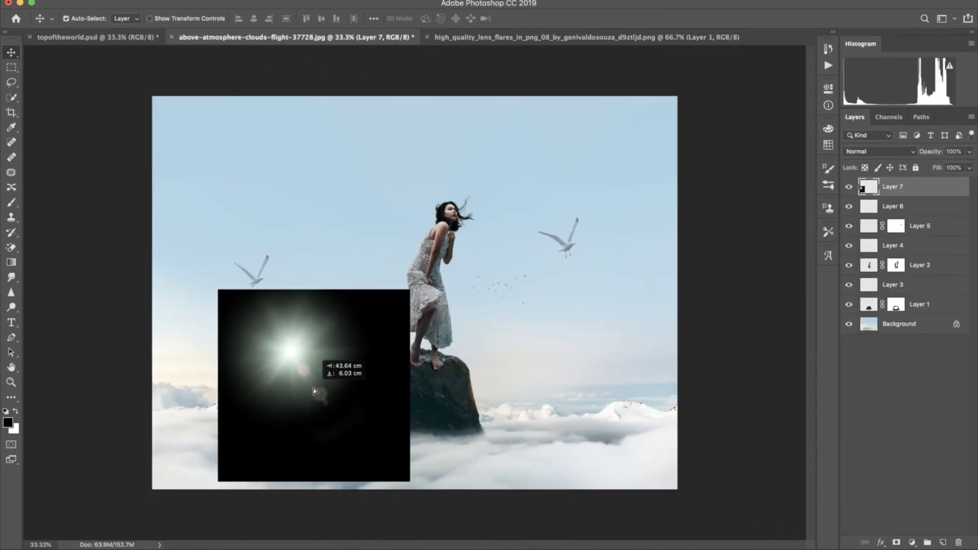
left_click_drag(199, 338, 227, 377)
left_click(910, 152)
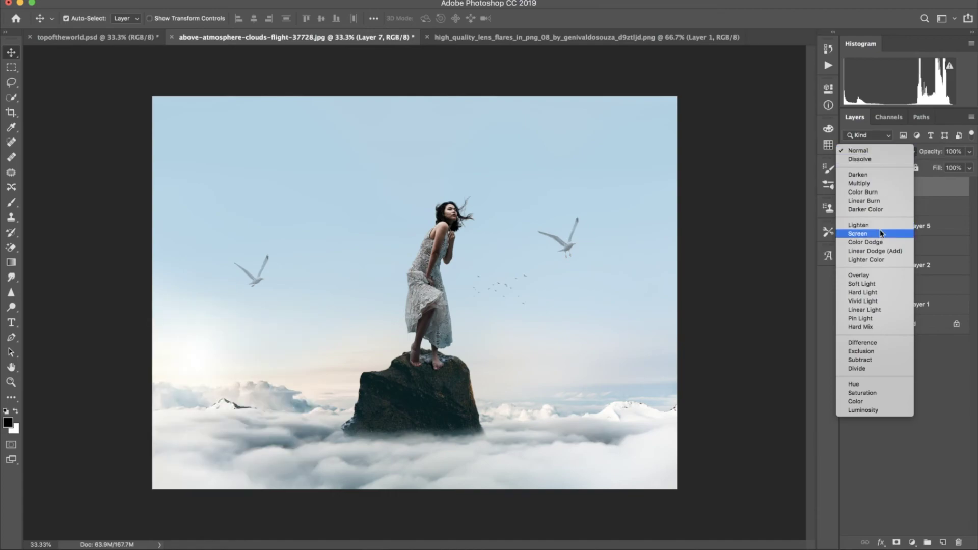
left_click(881, 233)
left_click_drag(161, 377, 175, 384)
- Enlarge the lens flare greatly, place it over the lower-left clouds, and close the flare image
left_click(134, 1)
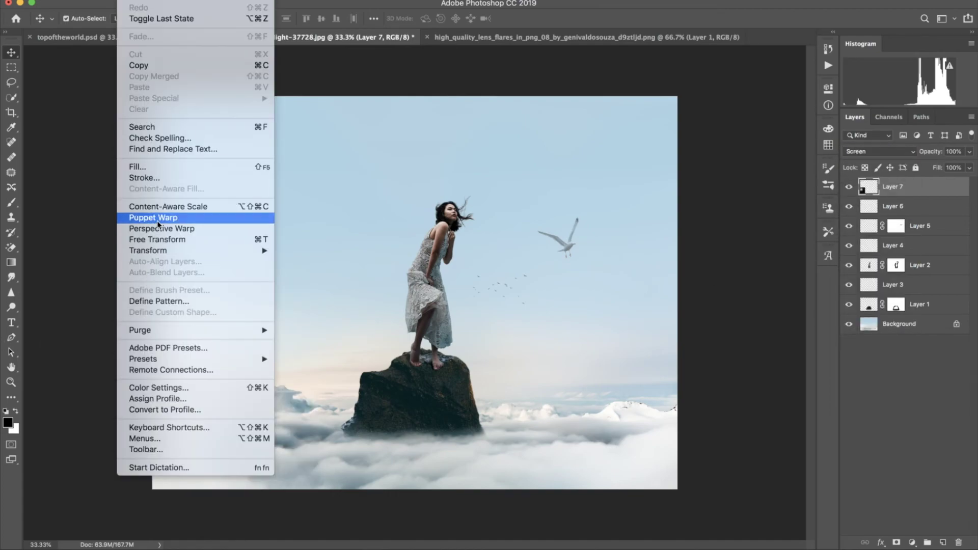
left_click(155, 239)
left_click_drag(301, 317, 578, 40)
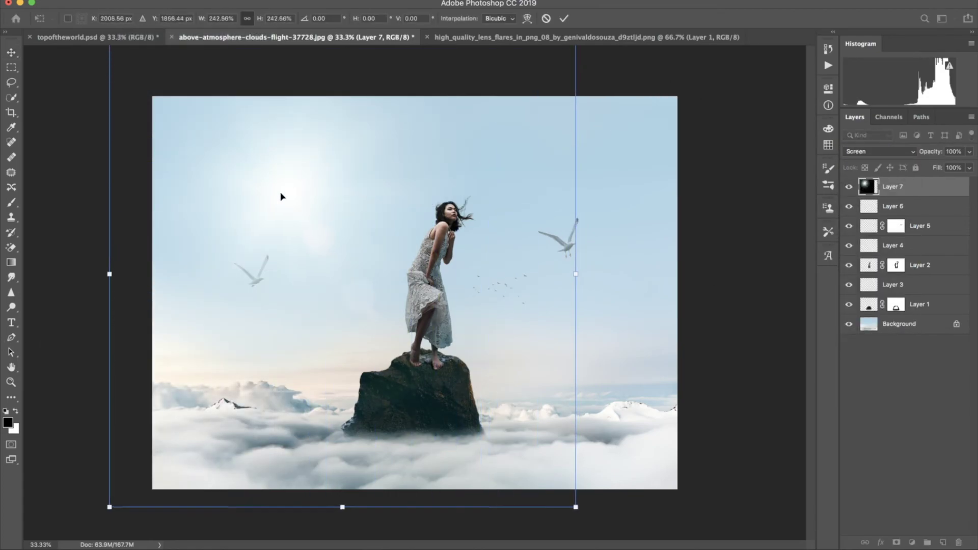
left_click_drag(292, 181, 276, 375)
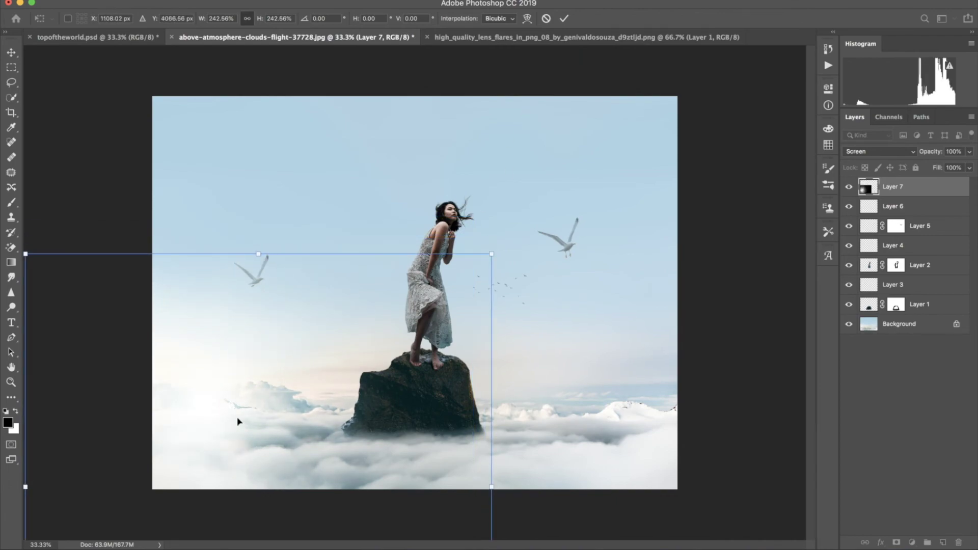
left_click_drag(251, 425, 274, 428)
left_click(564, 18)
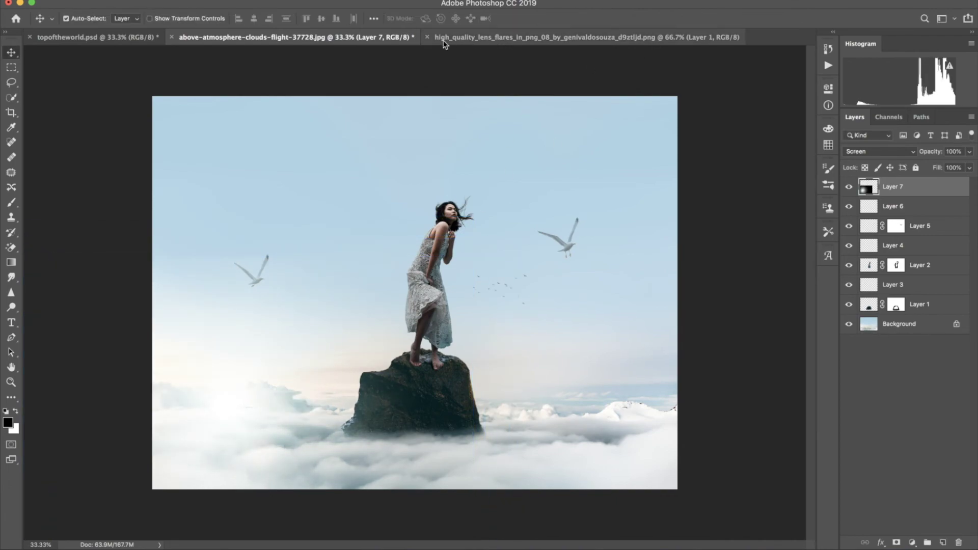
left_click(427, 37)
key("super+Tab")
- Bring the pair-of-birds image into the composite and place it low near the rock
double_click(760, 66)
mouse_move(431, 265)
left_mouse_down()
mouse_move(316, 181)
mouse_move(337, 355)
left_mouse_up()
left_click_drag(930, 151, 911, 156)
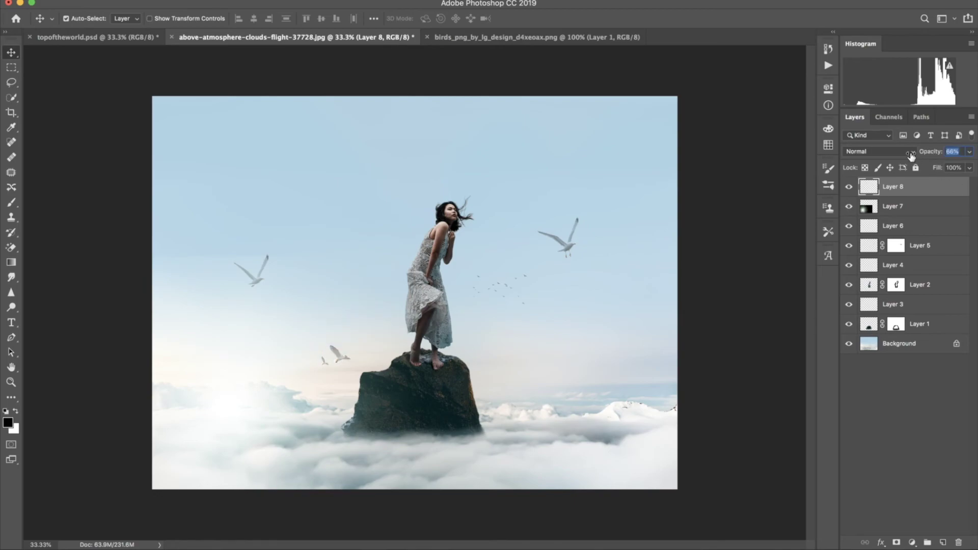
- Darken the lens flare (Layer 7) with Curves, reposition it, and open the hot-air balloon photo
left_click(907, 209)
left_click(152, 0)
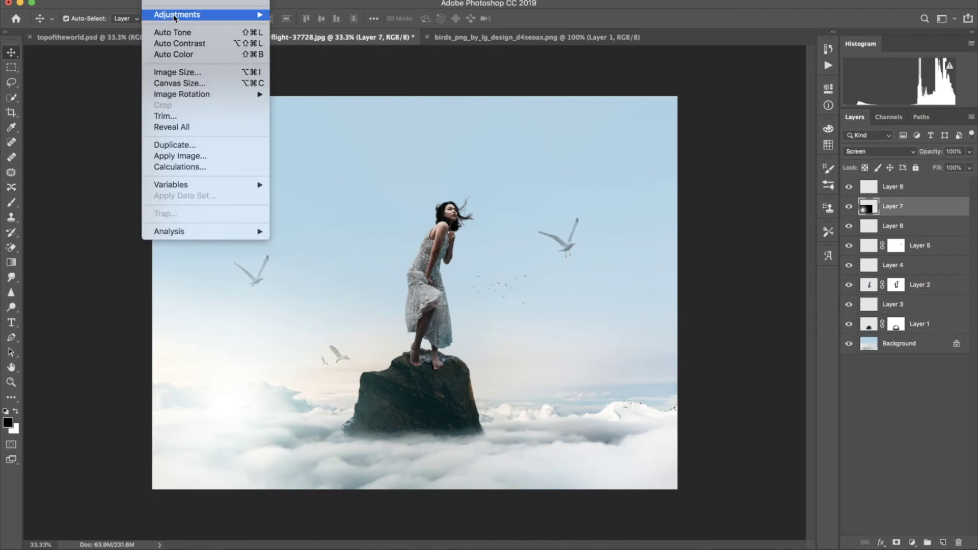
left_click(315, 38)
left_click_drag(571, 329, 585, 362)
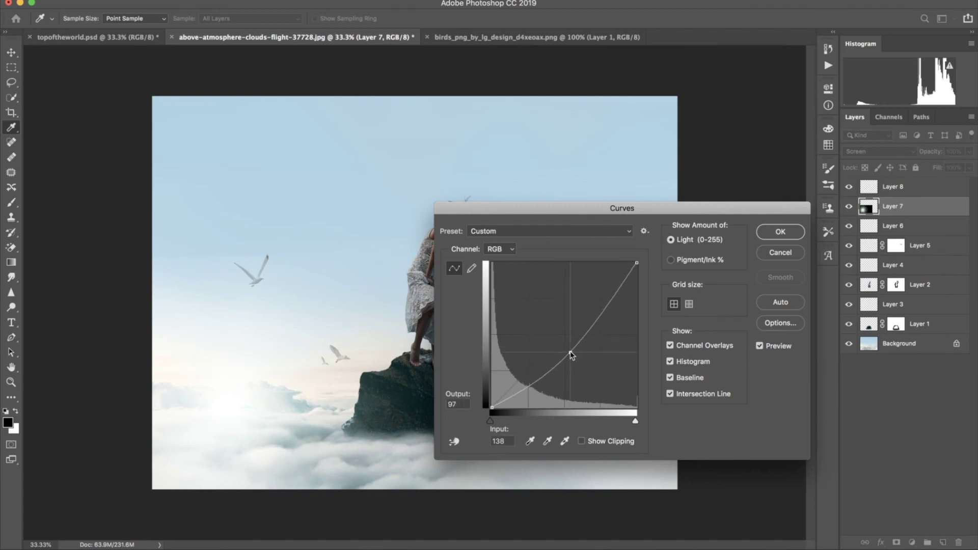
left_click(781, 232)
key("v")
mouse_move(177, 427)
left_mouse_down()
mouse_move(226, 396)
mouse_move(181, 387)
left_mouse_up()
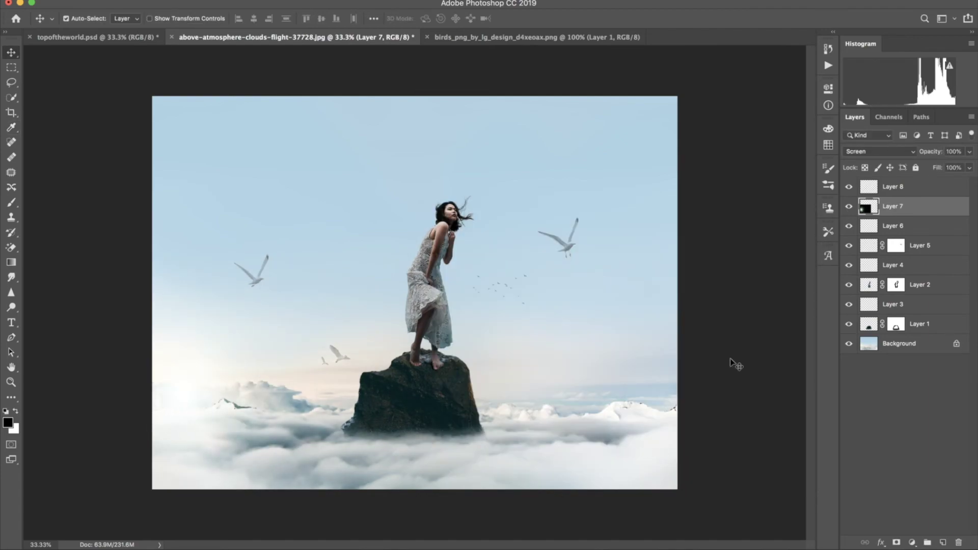
key("super+Tab")
left_click_drag(759, 133, 810, 532)
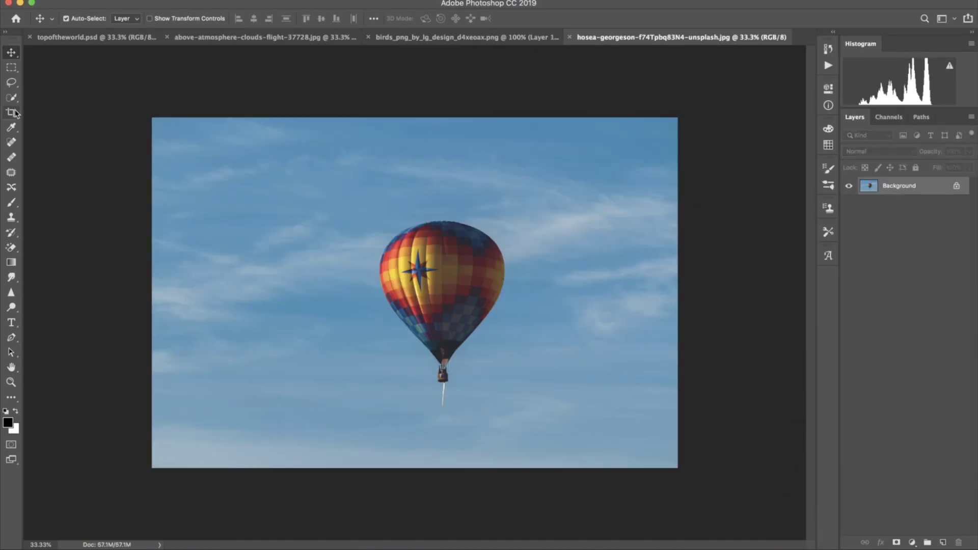
- Lasso the balloon onto its own layer and drag it into the cloud composite
key("l")
mouse_move(391, 222)
left_mouse_down()
mouse_move(483, 367)
mouse_move(391, 222)
left_mouse_up()
key("ctrl+j")
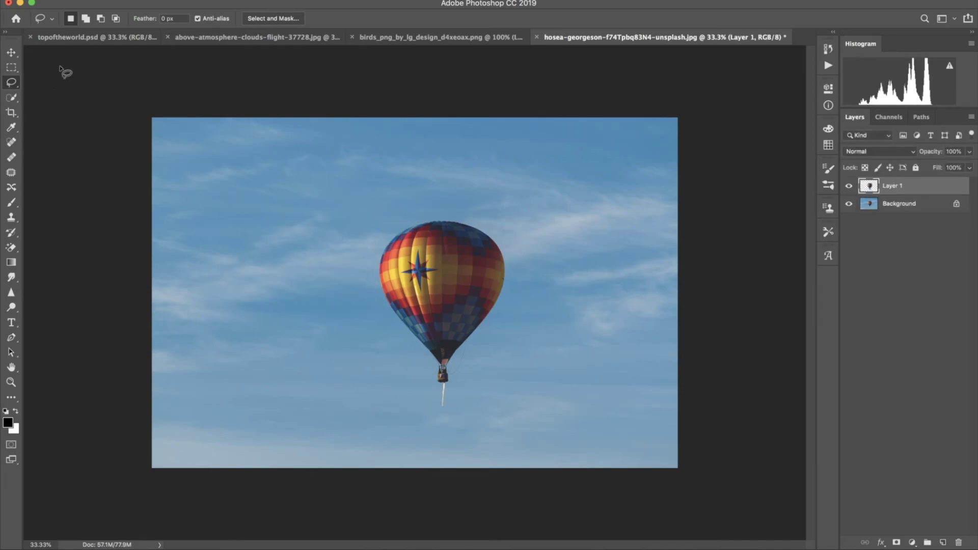
left_click(11, 52)
left_click_drag(438, 286, 561, 363)
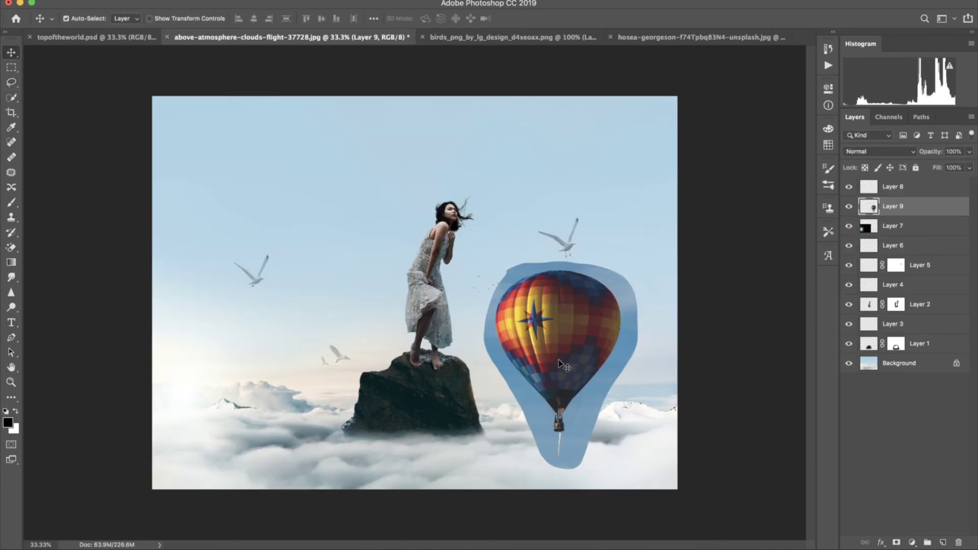
- Scale the balloon down small and set it above the clouds right of the rock
left_click(193, 242)
left_click_drag(485, 260, 589, 386)
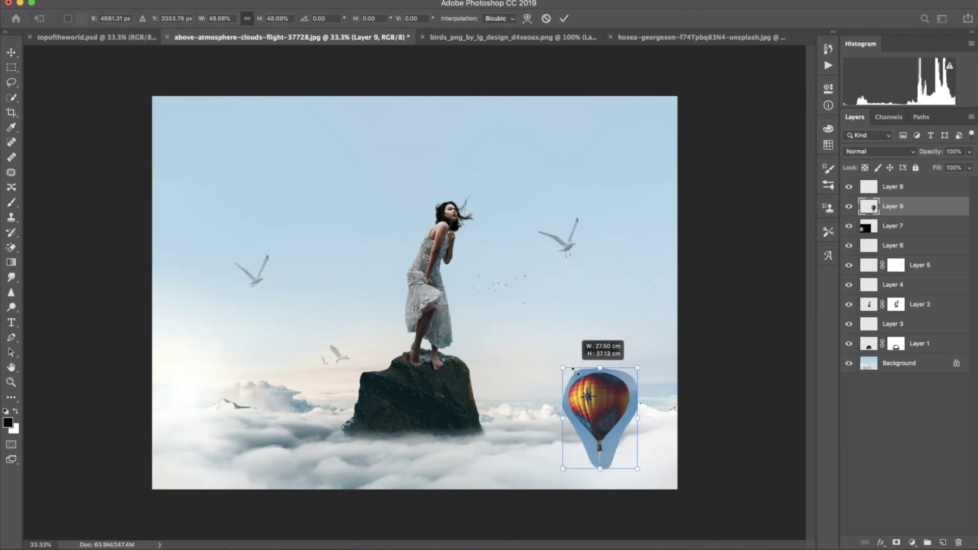
left_click_drag(609, 431, 576, 389)
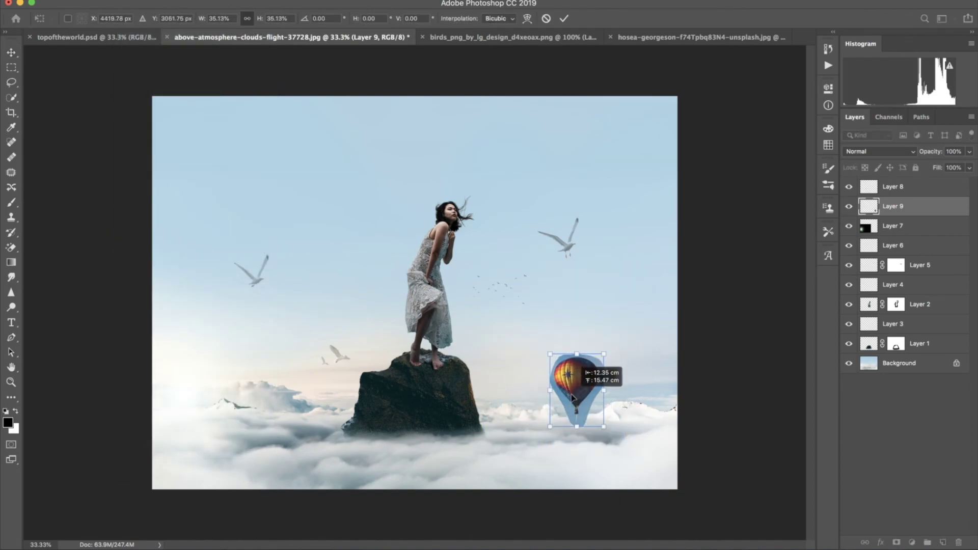
left_click(564, 18)
- Add a layer mask to the balloon and set the brush opacity to 100%
left_click(897, 542)
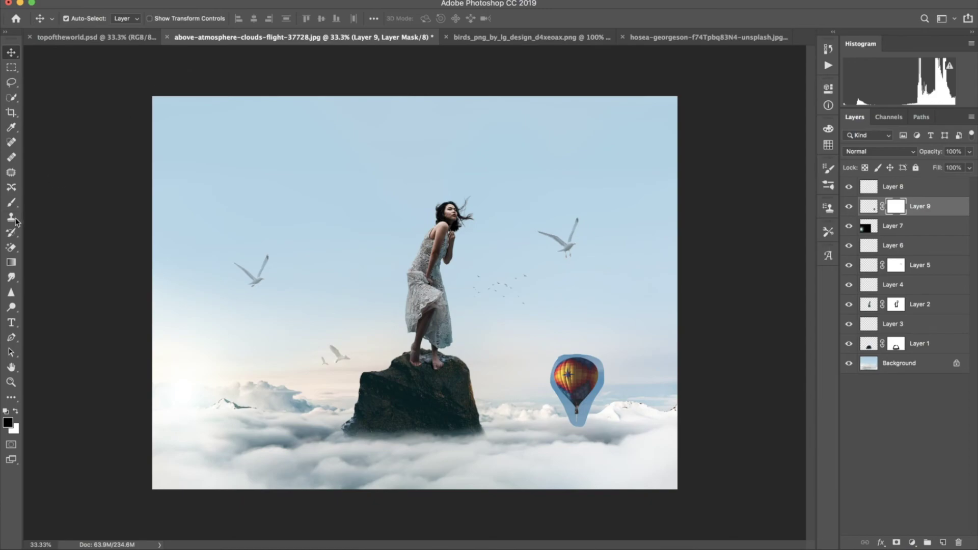
left_click(12, 202)
left_click_drag(218, 19, 263, 20)
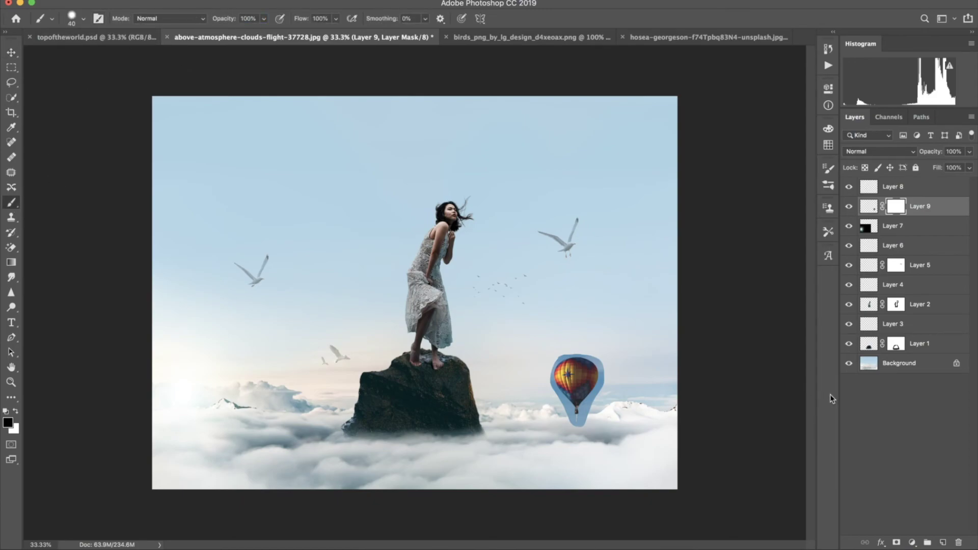
scroll(616, 353, "up", 5)
scroll(613, 347, "down", 3)
scroll(614, 347, "right", 3)
scroll(614, 349, "right", 2)
- Paint the mask black to hide the blue sky along the balloon's left, bottom and right edges
mouse_move(356, 265)
left_mouse_down()
mouse_move(356, 279)
mouse_move(356, 244)
mouse_move(428, 410)
mouse_move(519, 493)
mouse_move(570, 439)
mouse_move(586, 387)
mouse_move(668, 294)
mouse_move(448, 113)
mouse_move(361, 199)
mouse_move(456, 118)
mouse_move(618, 118)
mouse_move(657, 214)
mouse_move(636, 160)
left_mouse_up()
mouse_move(486, 461)
left_mouse_down()
mouse_move(406, 367)
mouse_move(382, 317)
left_mouse_up()
mouse_move(635, 360)
left_mouse_down()
mouse_move(638, 320)
mouse_move(535, 448)
left_mouse_up()
left_click_drag(670, 256, 662, 220)
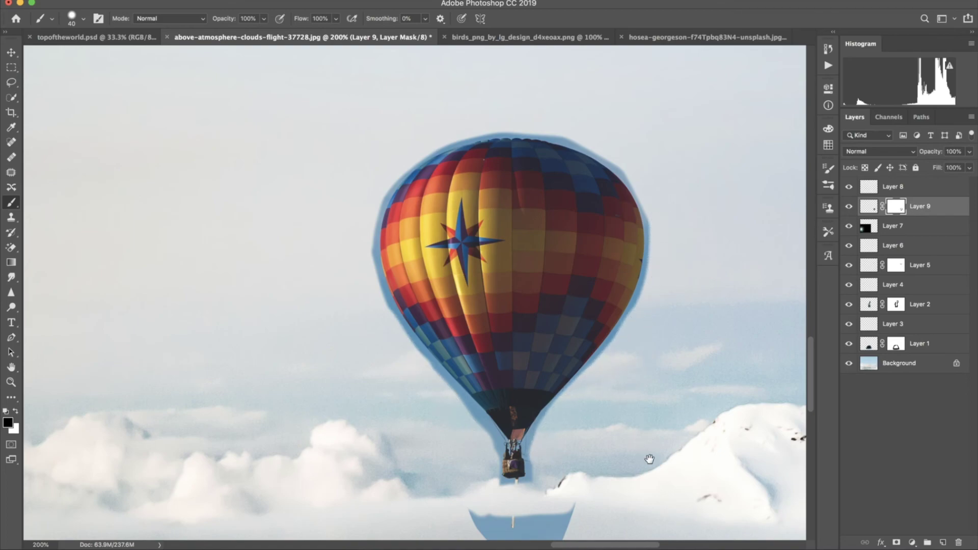
- With a smaller brush, mask the blue halo off the balloon's lower-left edge
scroll(648, 457, "down", 3)
key("bracketleft")
mouse_move(546, 438)
left_mouse_down()
mouse_move(474, 463)
mouse_move(509, 472)
left_mouse_up()
left_click_drag(391, 291, 430, 316)
key("bracketleft")
mouse_move(377, 232)
left_mouse_down()
mouse_move(405, 270)
mouse_move(372, 209)
mouse_move(402, 275)
mouse_move(487, 368)
mouse_move(451, 328)
mouse_move(478, 363)
left_mouse_up()
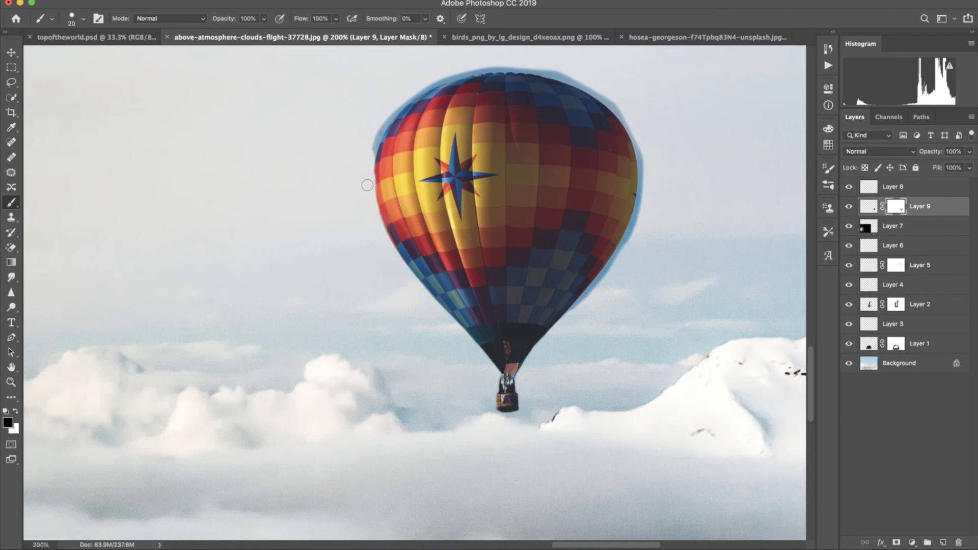
- Mask away the remaining halo along the balloon's top, upper-right rim and right side
key("x")
key("x")
mouse_move(390, 110)
left_mouse_down()
mouse_move(420, 64)
mouse_move(507, 71)
left_mouse_up()
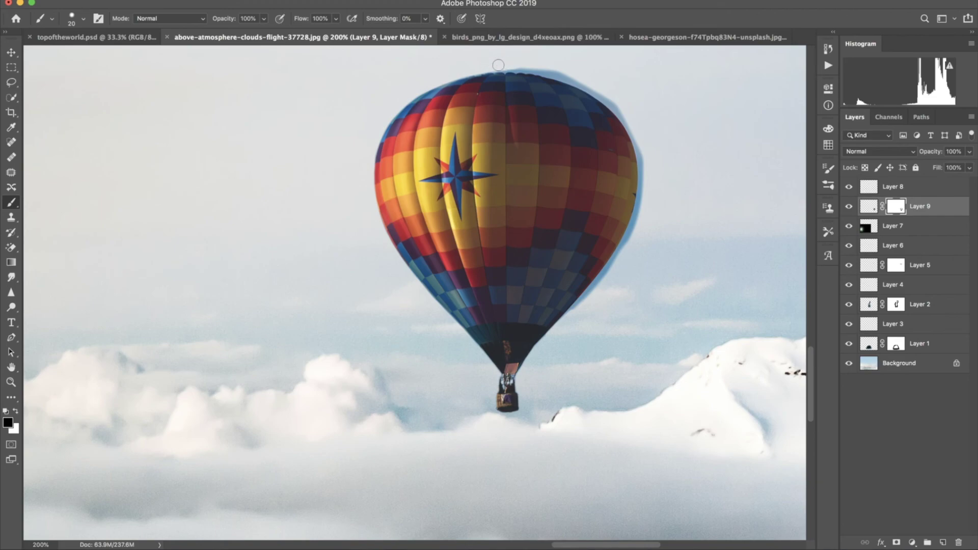
left_click_drag(511, 65, 561, 72)
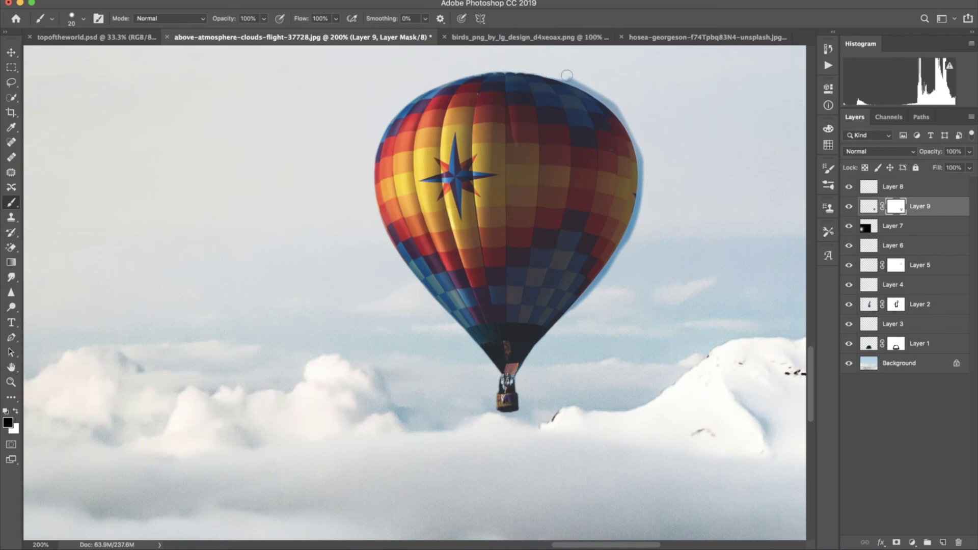
left_click_drag(614, 100, 635, 127)
mouse_move(650, 194)
left_mouse_down()
mouse_move(645, 174)
mouse_move(598, 311)
left_mouse_up()
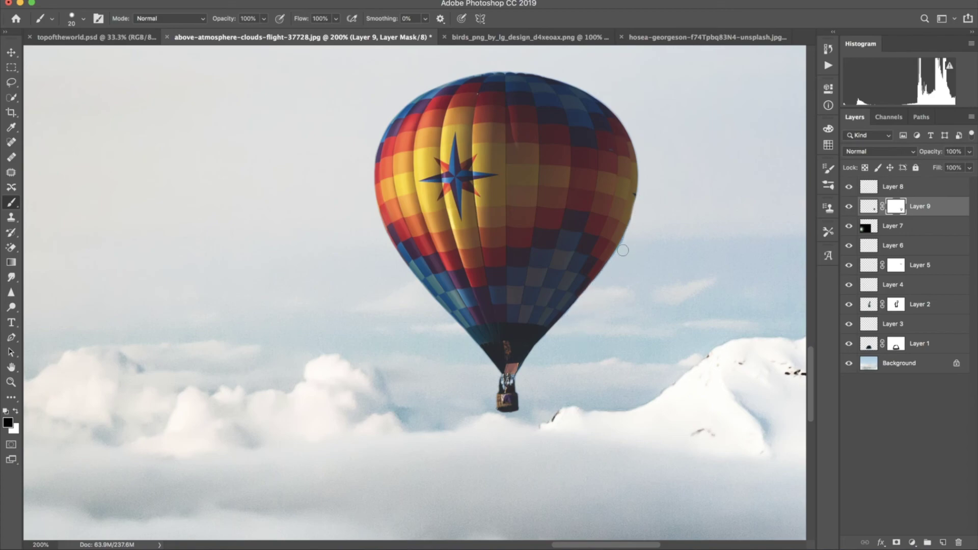
scroll(711, 240, "down", 3)
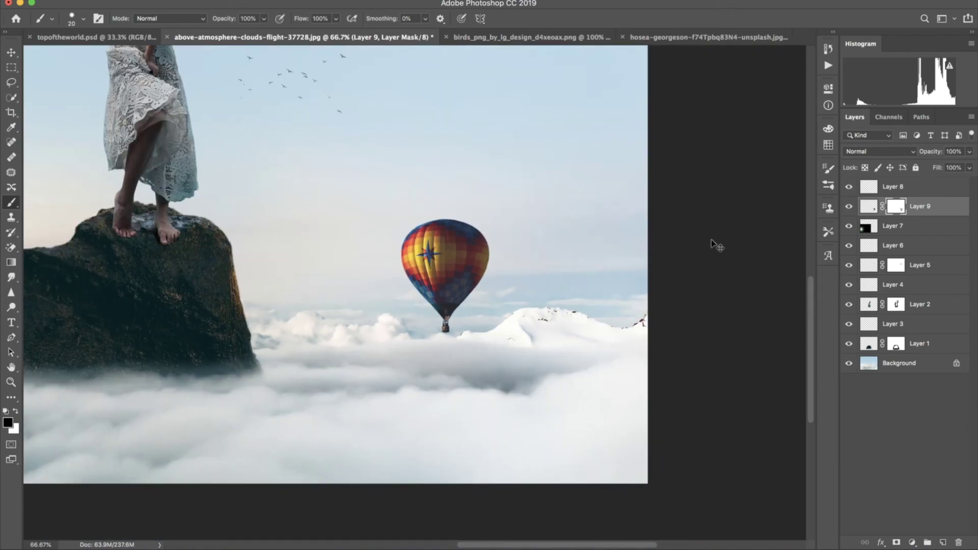
- Fade the balloon layer to 60% opacity and close the balloon photo without saving
scroll(712, 240, "down", 2)
left_click_drag(935, 152, 909, 158)
key("alt+super+w")
left_click(553, 185)
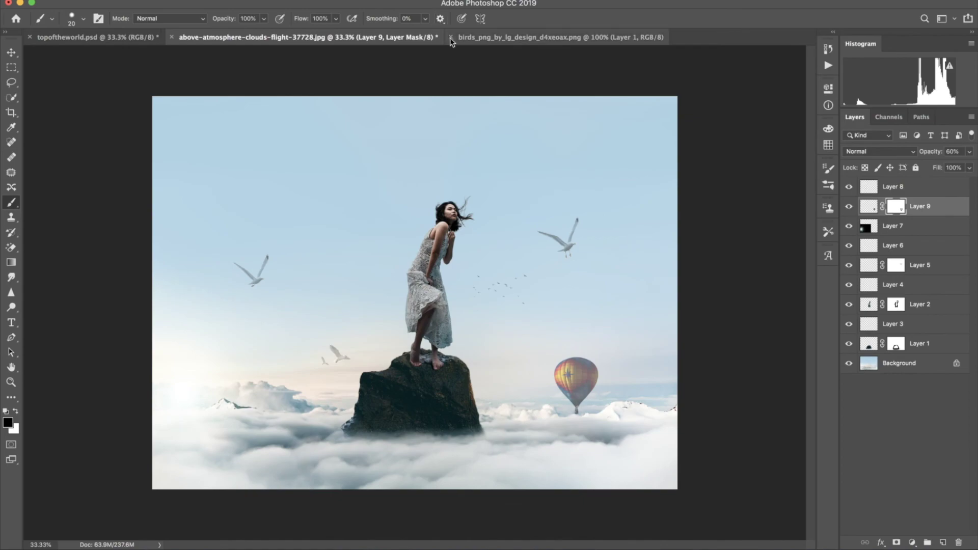
- Bring the dense star field into the composite and scale it up to cover the canvas
key("v")
key("super+Tab")
double_click(948, 71)
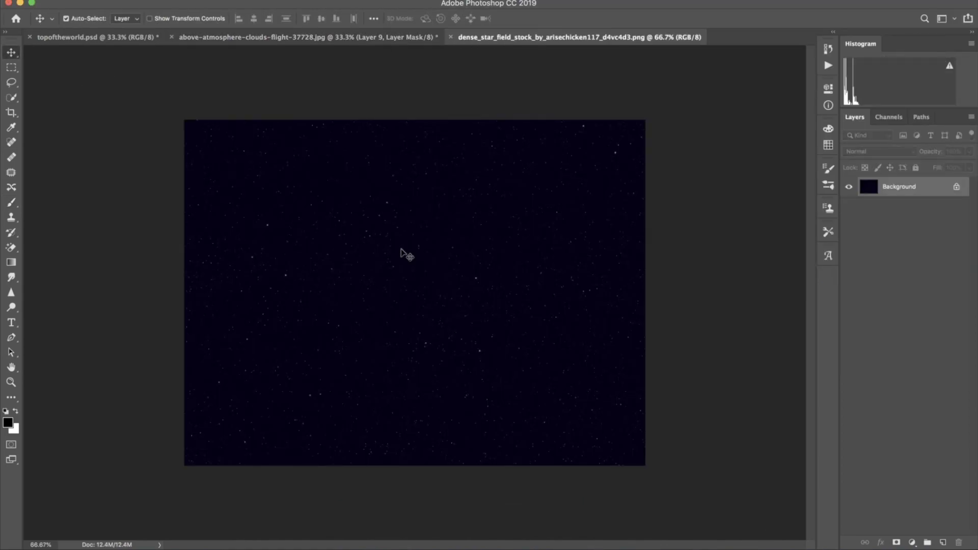
left_click_drag(407, 255, 268, 159)
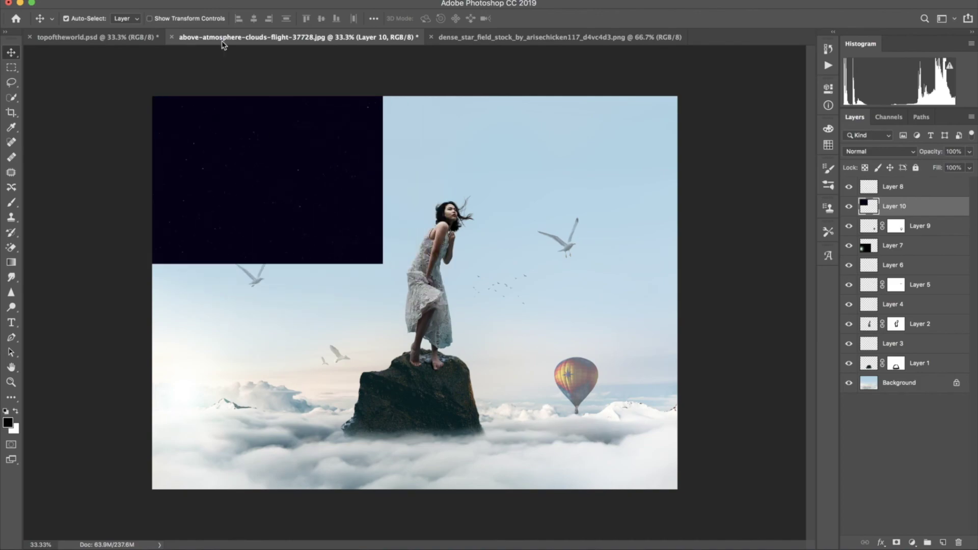
left_click(127, 1)
left_click(153, 245)
mouse_move(495, 349)
left_mouse_down()
mouse_move(577, 395)
mouse_move(718, 517)
left_mouse_up()
left_click_drag(517, 271, 537, 210)
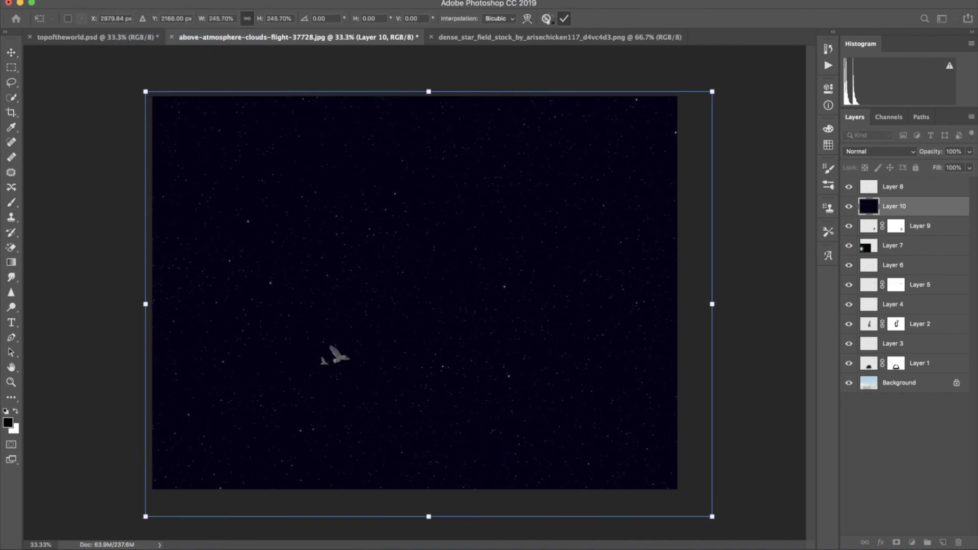
left_click(564, 19)
- Move the star layer just above Background and blend it with Screen
left_click_drag(894, 206, 897, 372)
left_click(887, 147)
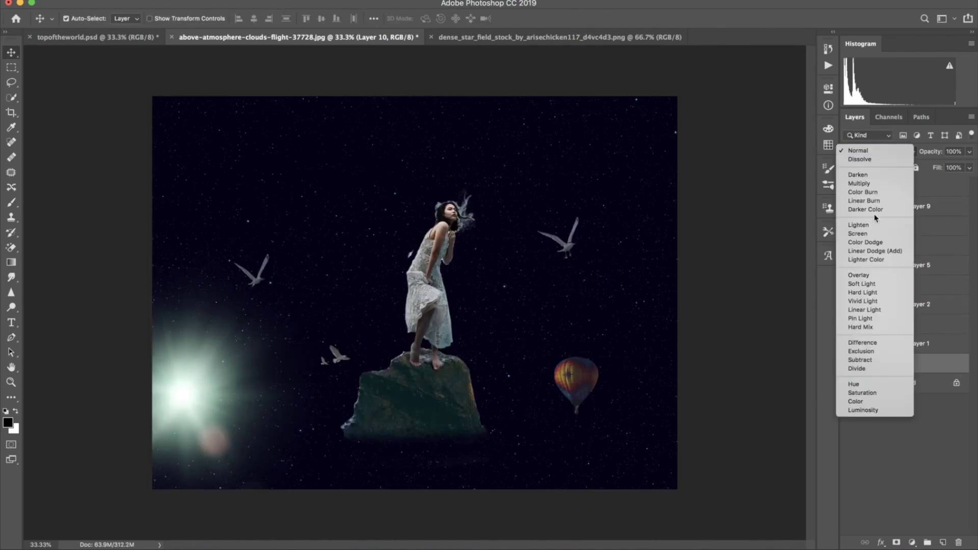
left_click(873, 235)
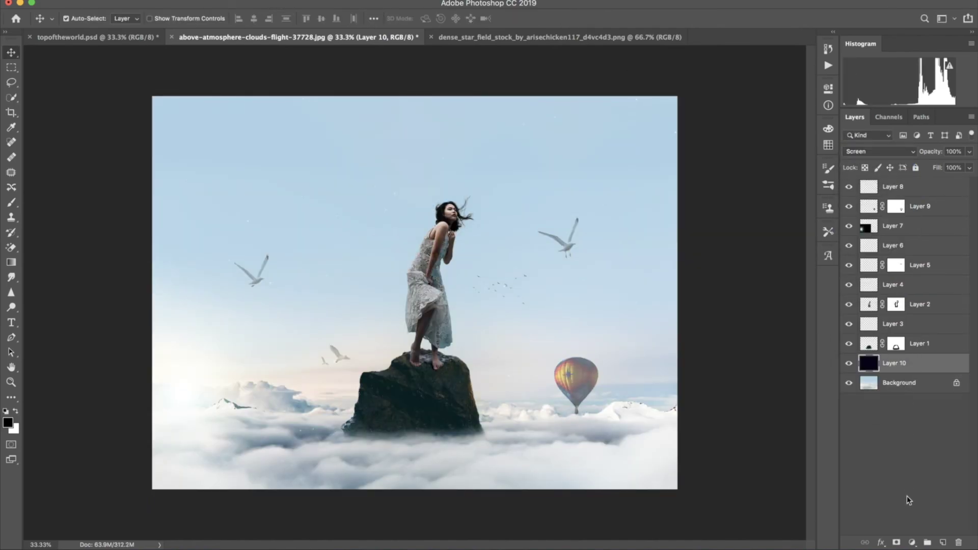
- Mask the stars off the lower clouds using a size-500 brush
left_click(896, 542)
key("b")
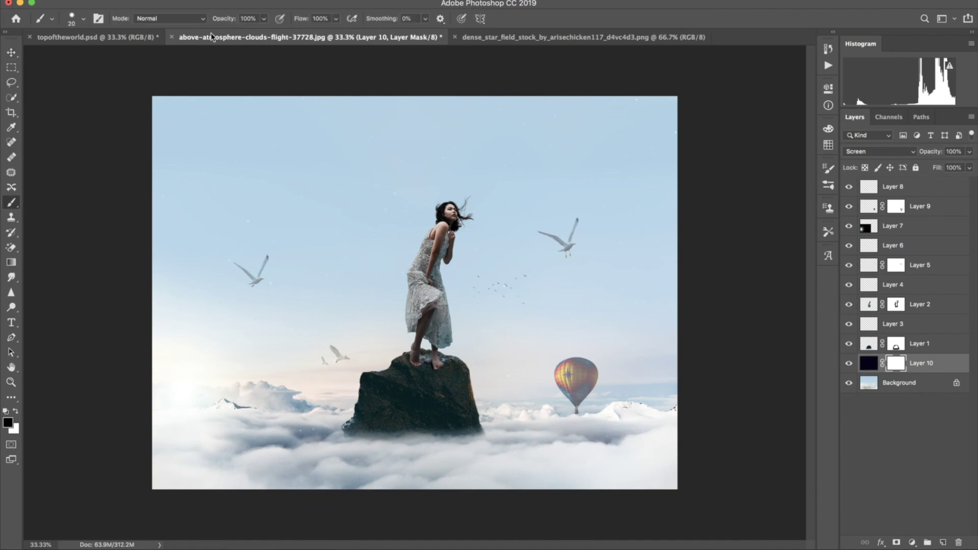
key("bracketright")
key("bracketright")
key("bracketright")
left_click_drag(268, 425, 300, 412)
left_click_drag(663, 448, 190, 460)
key("l")
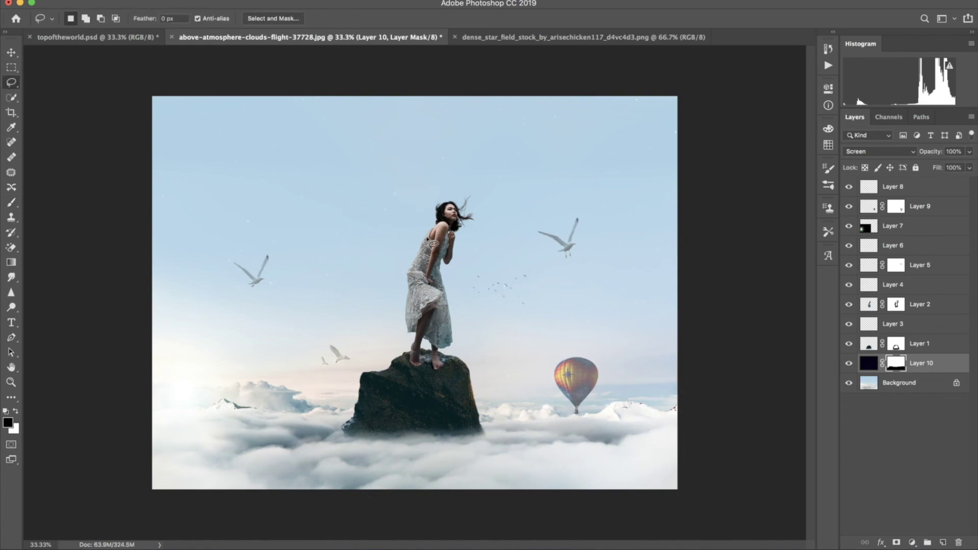
- Copy one star onto a new layer and enlarge it near the woman's head
left_click(869, 363)
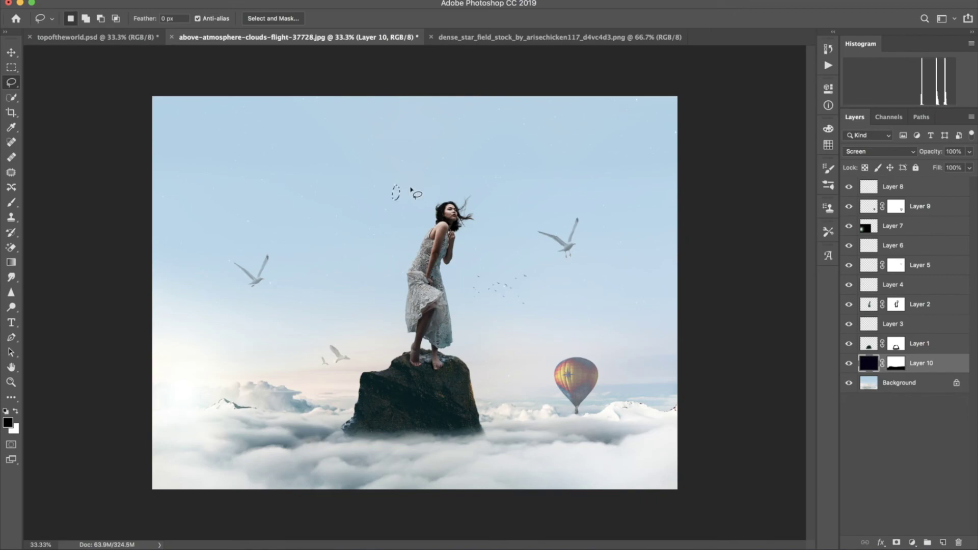
key("ctrl+shift+alt+n")
left_click(144, 2)
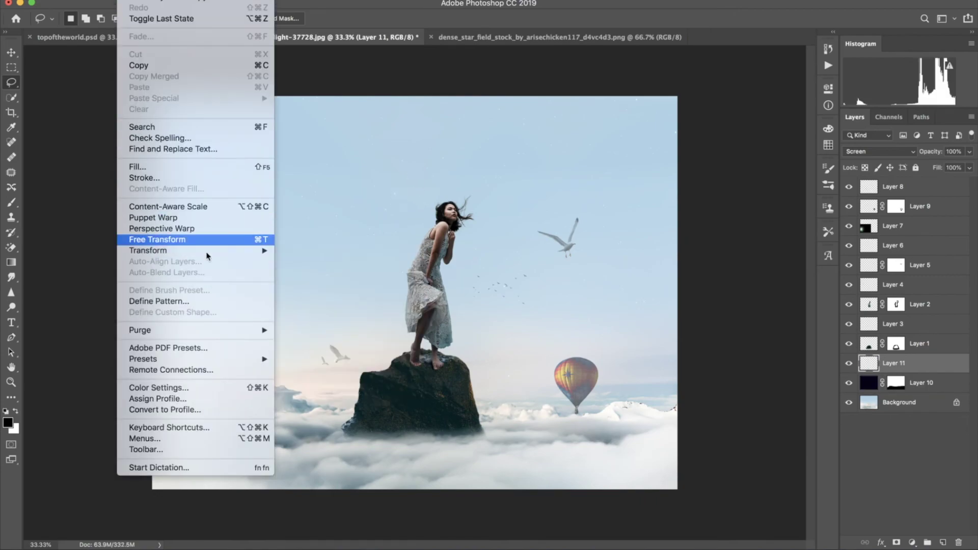
left_click(157, 238)
left_click_drag(406, 204, 439, 246)
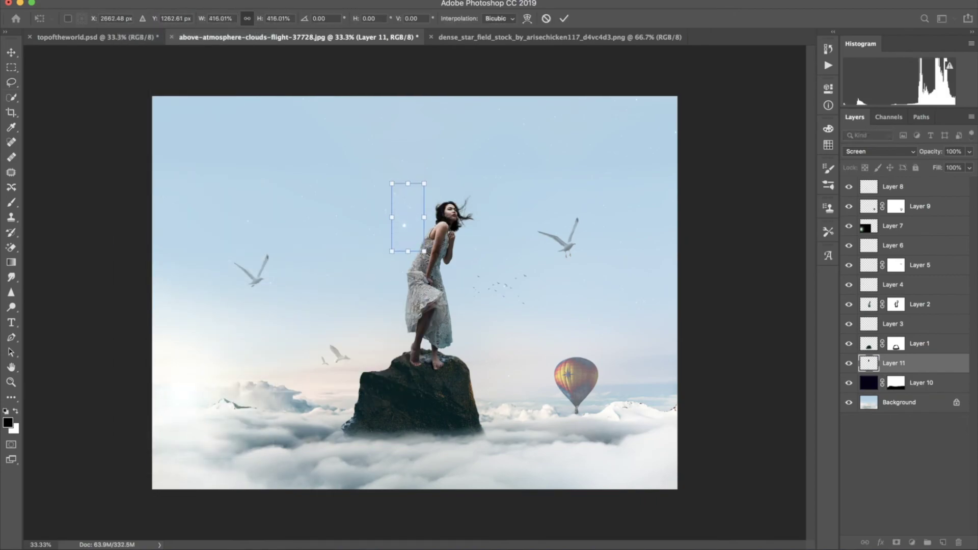
left_click(564, 19)
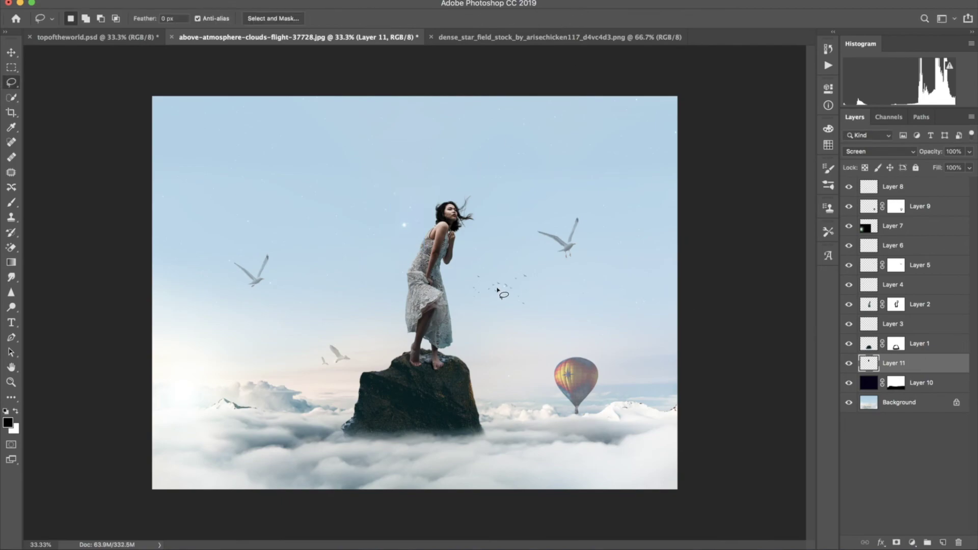
- Select a second star on the star field layer and copy it onto a new layer
left_click_drag(406, 229, 550, 164)
key("ctrl+d")
key("v")
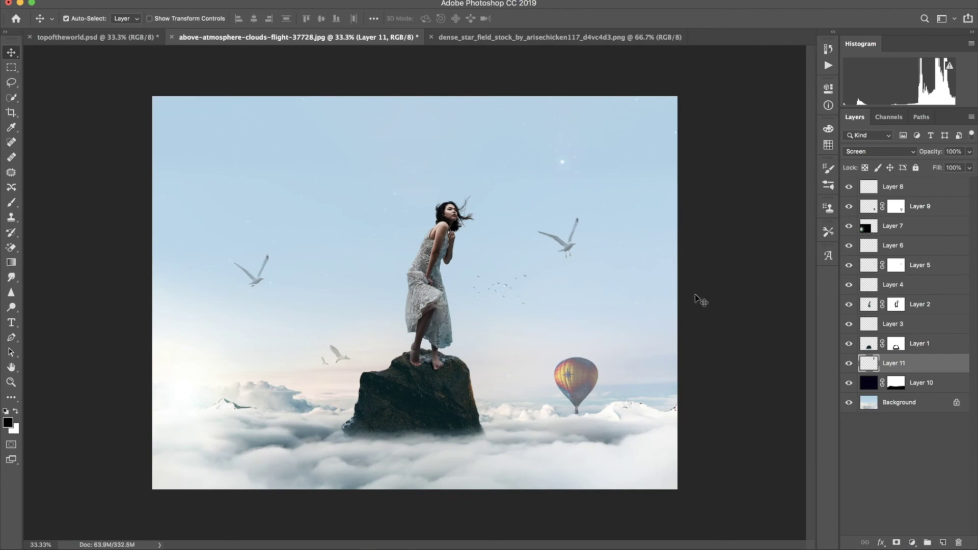
left_click(874, 381)
key("l")
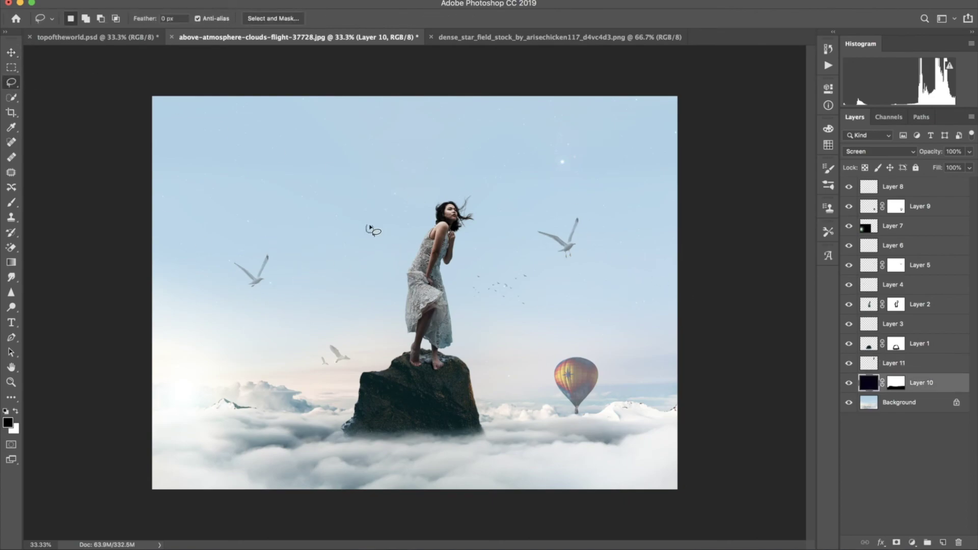
key("ctrl+shift+alt+n")
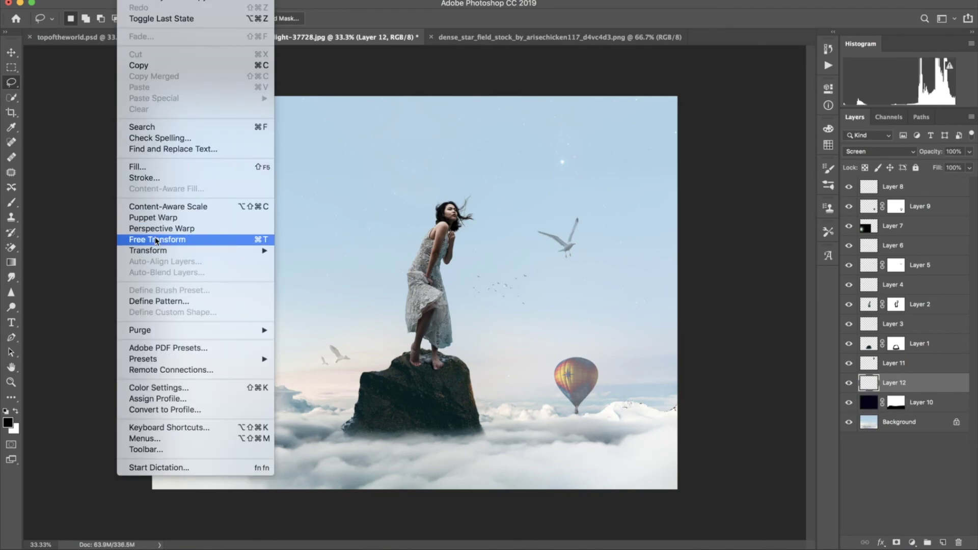
- Resize the second star and move it to the upper-left sky
left_click(153, 240)
left_click_drag(343, 257, 374, 225)
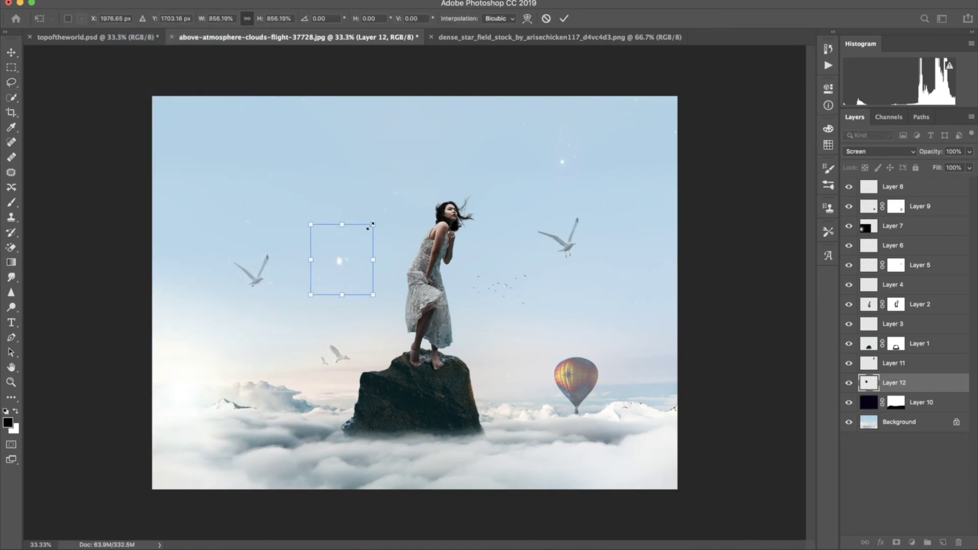
left_click_drag(310, 294, 339, 265)
key("Return")
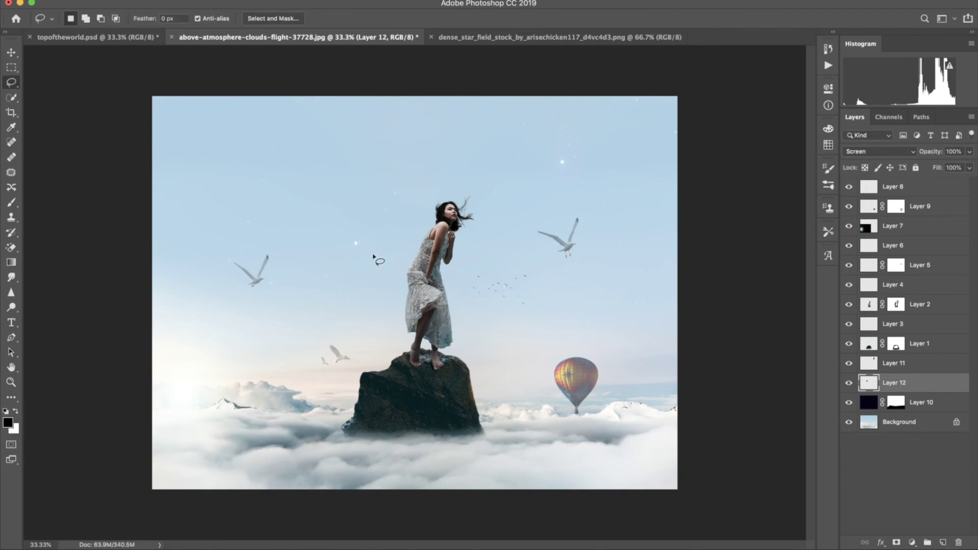
key("v")
left_click_drag(364, 249, 224, 160)
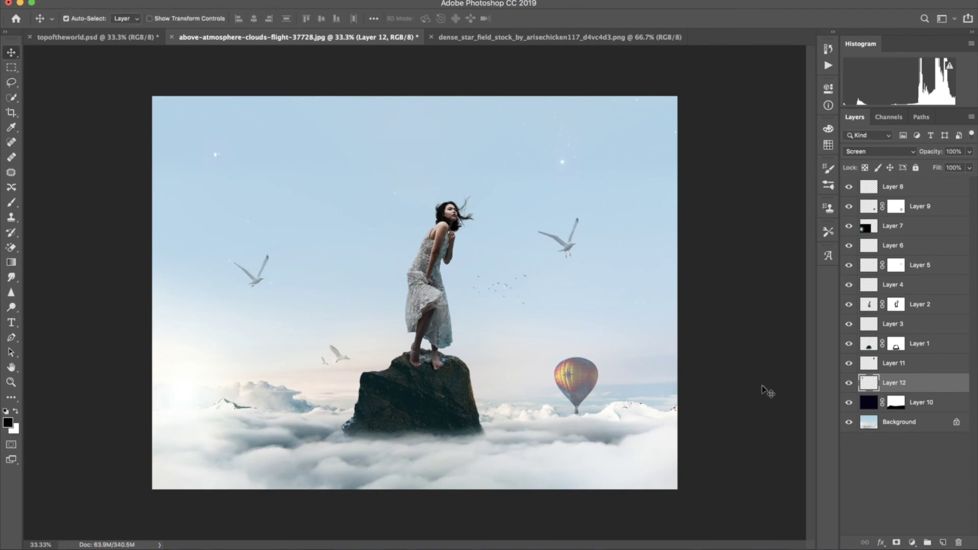
key("super+Tab")
- Open the musical stars photo, lasso the first paper star onto its own layer, and move it into the sky composite
left_click(884, 131)
key("super+o")
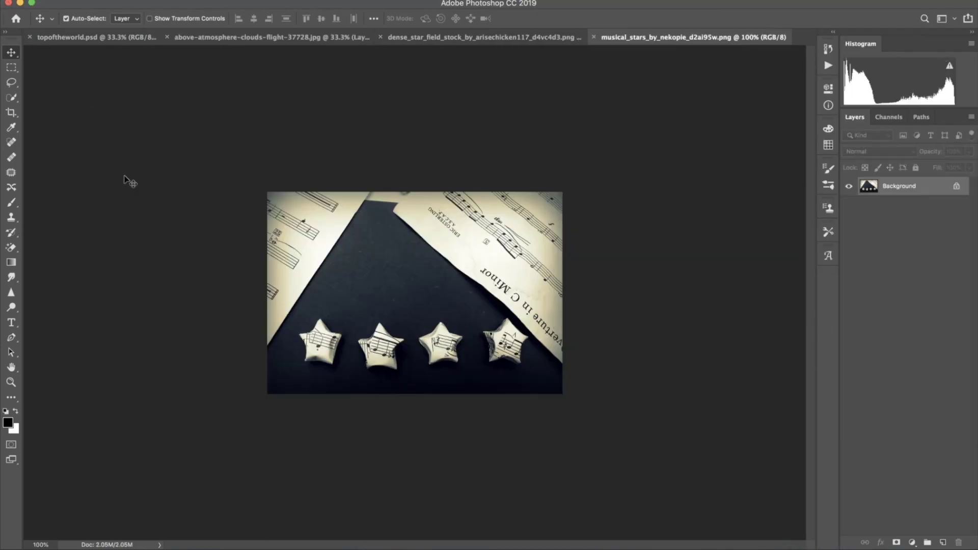
key("l")
left_click_drag(332, 321, 334, 322)
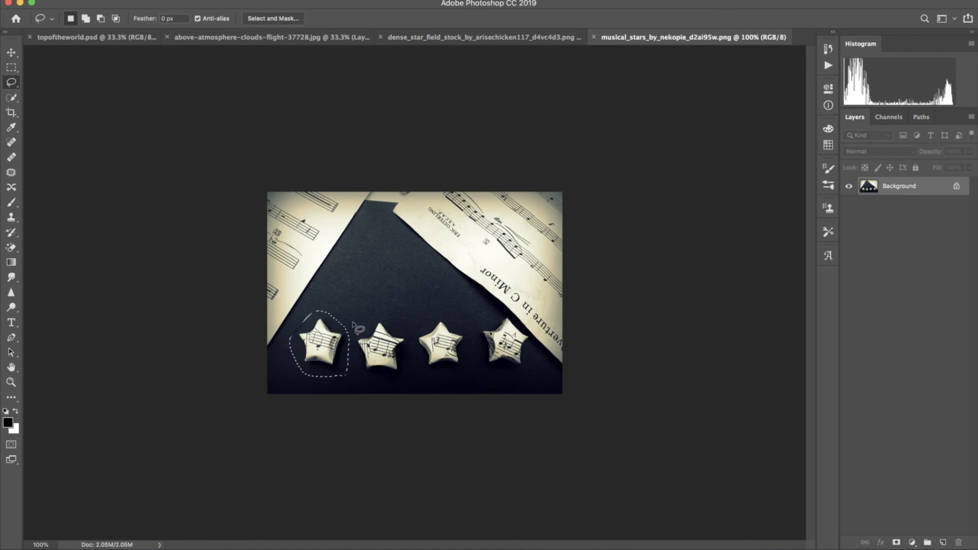
key("super+j")
key("v")
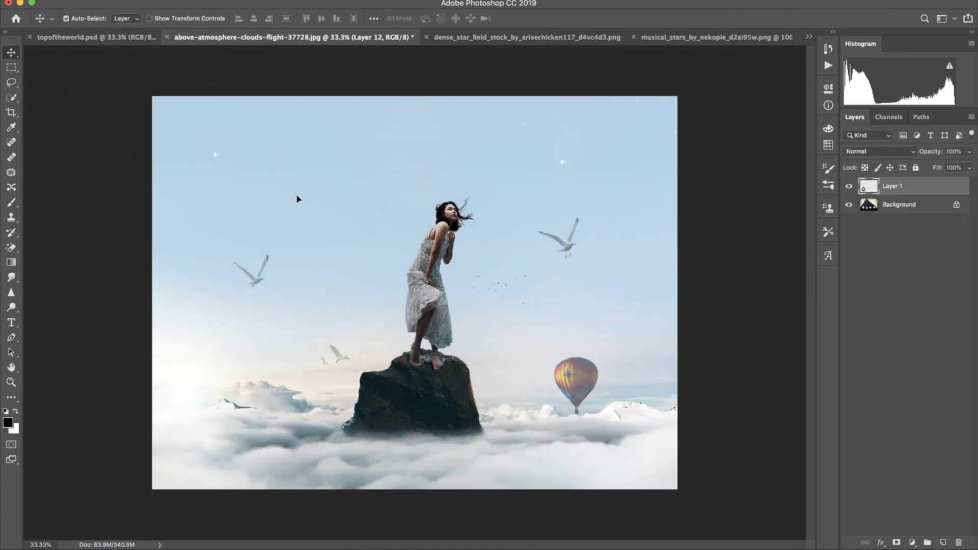
left_click_drag(199, 44, 297, 199)
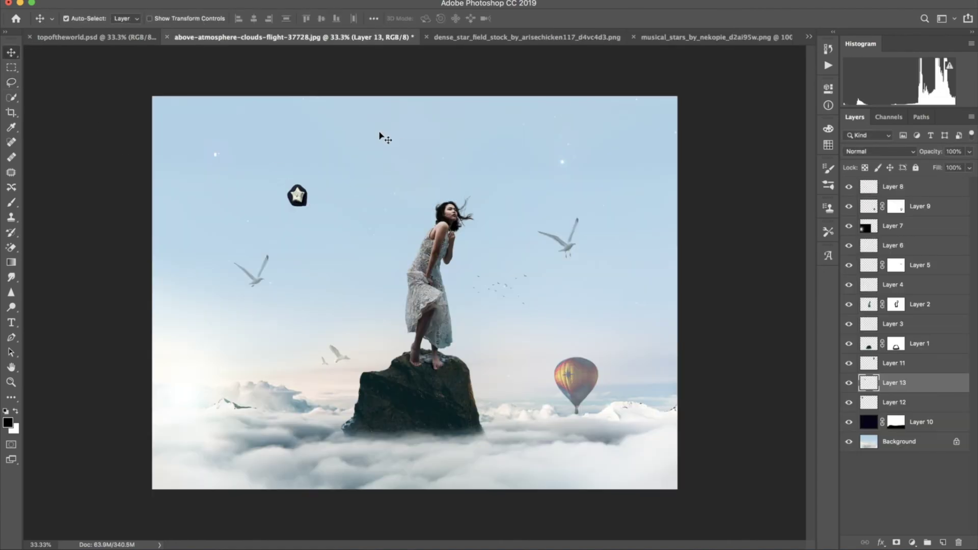
- Set the star to Screen blending, darken it with Curves, and place it between Layer 2 and Layer 3
left_click(860, 151)
left_click(864, 235)
left_click(155, 1)
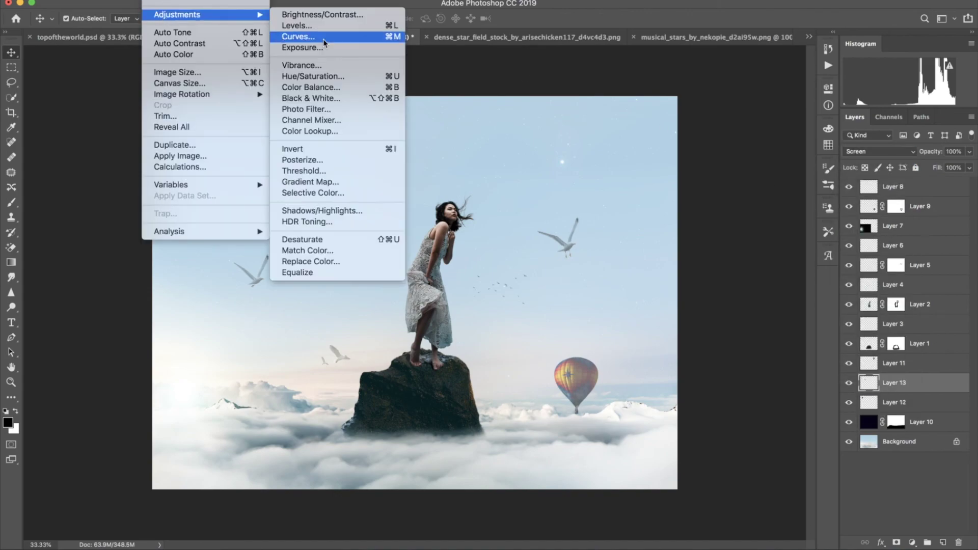
left_click(323, 37)
left_click_drag(563, 336, 578, 369)
left_click(490, 408)
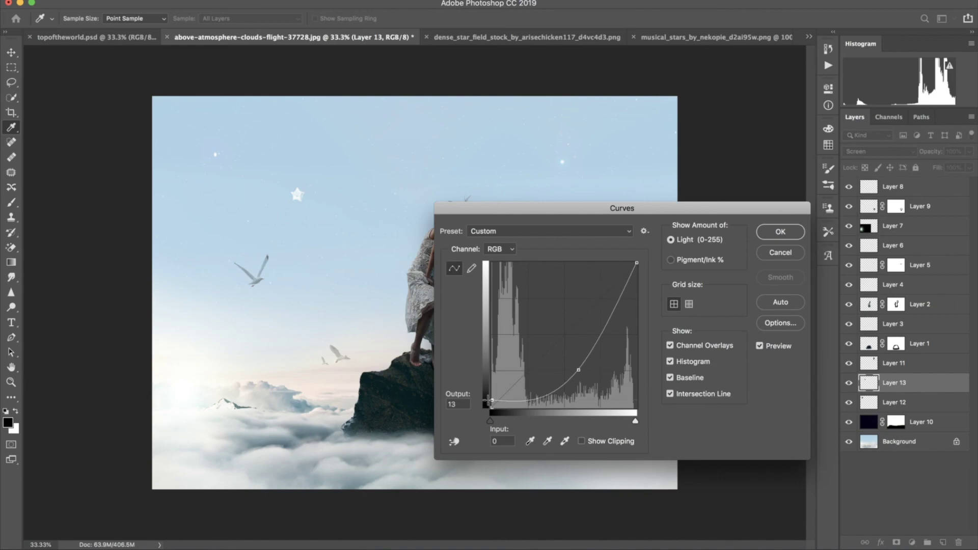
left_click(780, 232)
left_click_drag(929, 381, 940, 325)
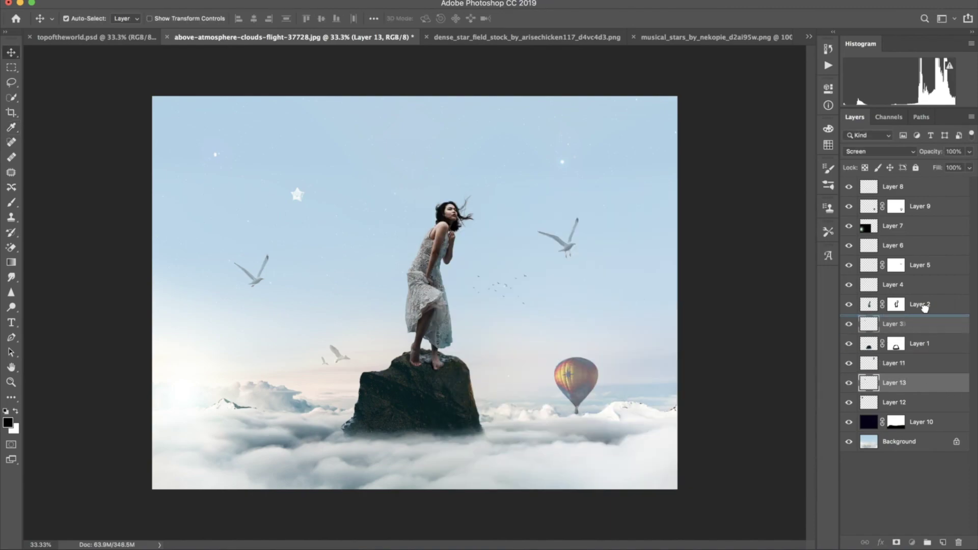
- Return to the musical stars photo with the Lasso and its Background layer selected
left_click(673, 38)
key("l")
left_click(892, 209)
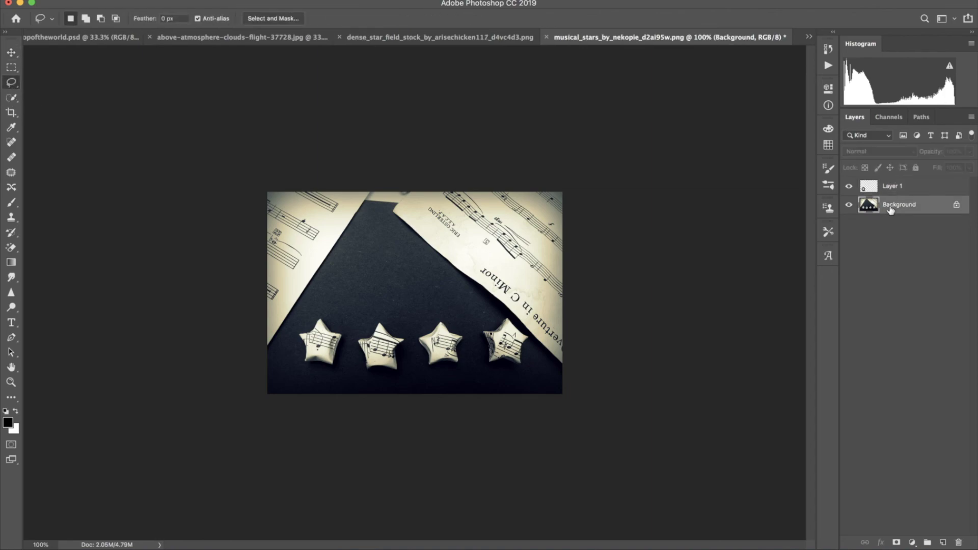
- Copy the third paper star onto a new layer and drop it into the sky right of the woman
left_click_drag(441, 323, 443, 321)
key("ctrl+j")
key("v")
left_click_drag(442, 347, 297, 196)
left_click_drag(550, 299, 555, 302)
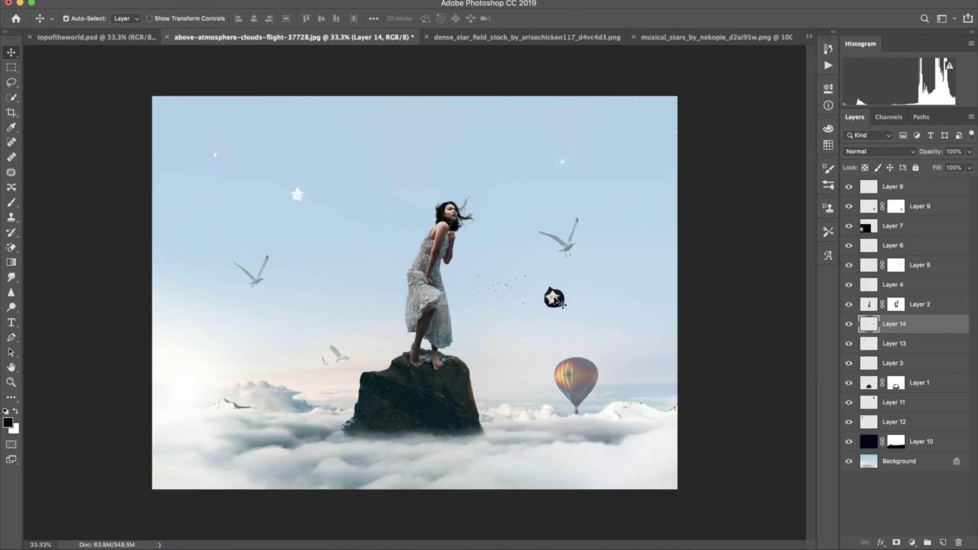
- Set the new star to Screen blending and darken it with a Curves adjustment
left_click(878, 152)
left_click(865, 234)
left_click(155, 2)
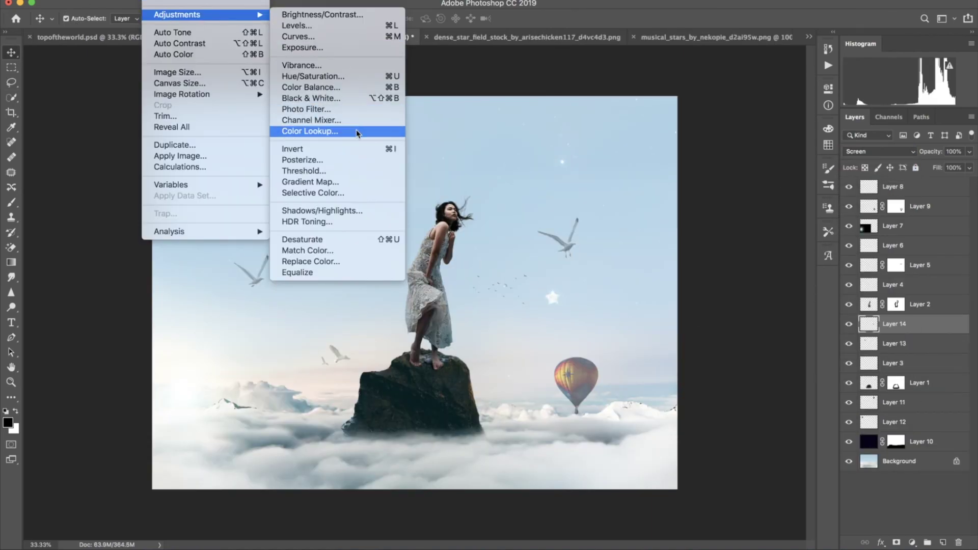
left_click(352, 36)
left_click_drag(643, 210, 294, 90)
mouse_move(236, 184)
left_mouse_down()
mouse_move(236, 253)
mouse_move(238, 233)
left_mouse_up()
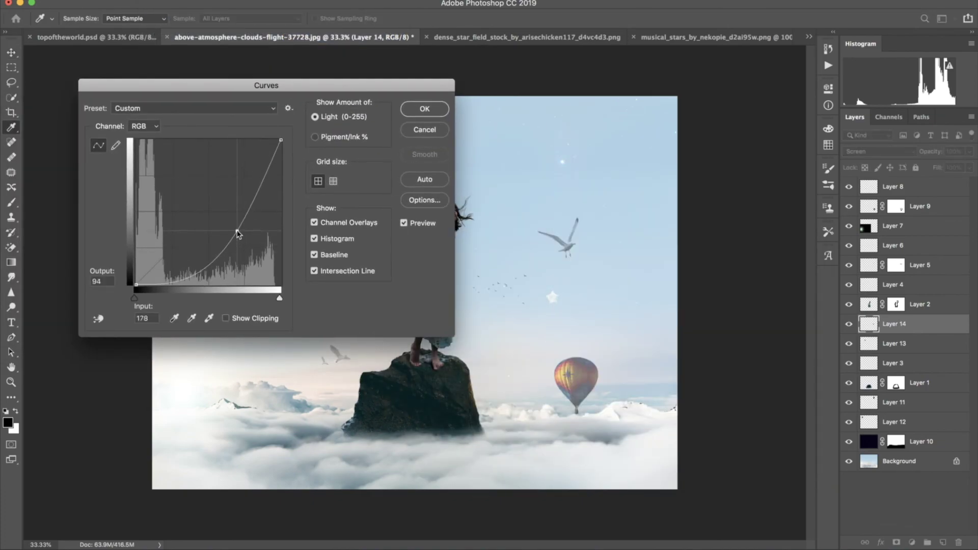
left_click(425, 108)
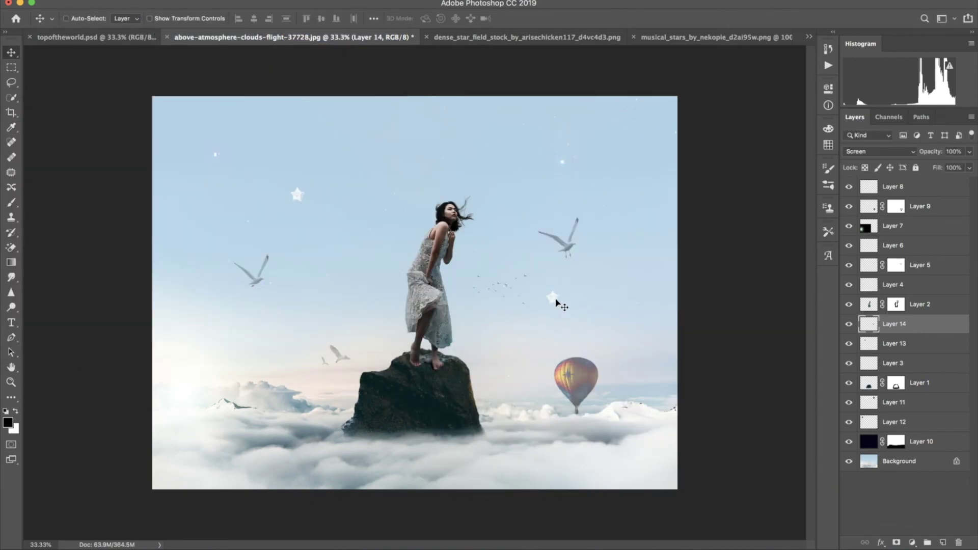
- Scatter duplicate stars at the upper right, top and left side, shrinking one to about 67%
mouse_move(556, 302)
left_mouse_down()
mouse_move(621, 133)
mouse_move(455, 105)
mouse_move(174, 135)
left_mouse_up()
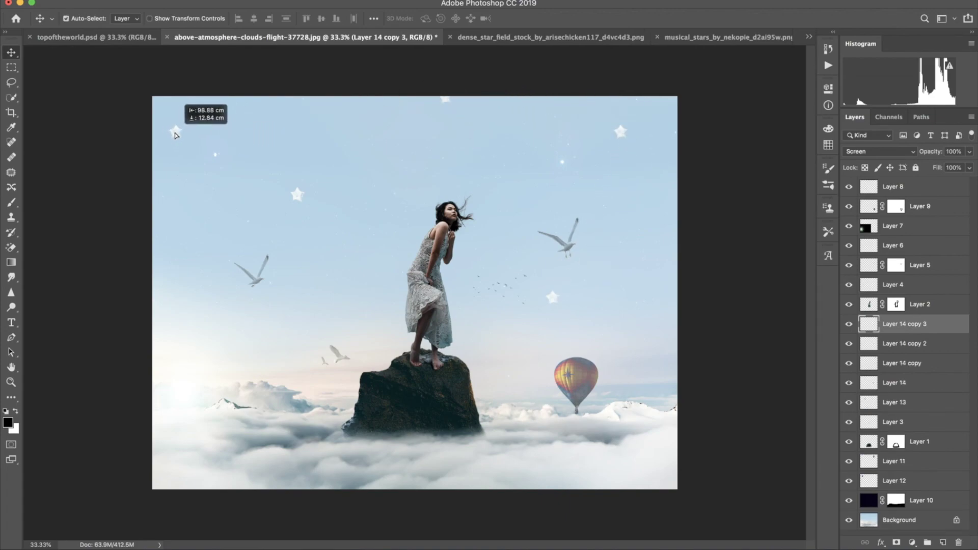
left_click(129, 1)
mouse_move(175, 135)
left_mouse_down()
mouse_move(170, 286)
mouse_move(171, 259)
left_mouse_up()
left_click(156, 239)
left_click(564, 19)
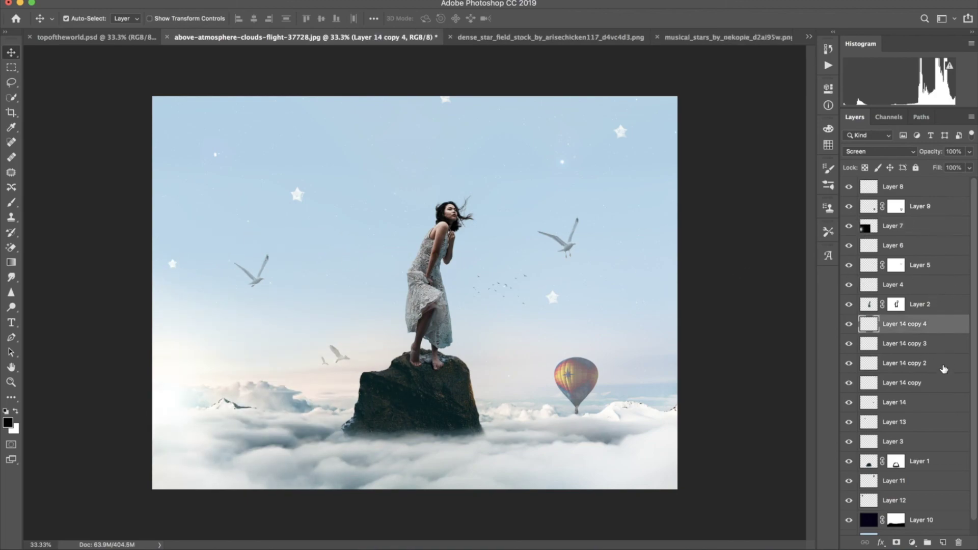
- Delete the extra star copy and move all star layers to the top of the stack
left_click_drag(941, 322, 958, 542)
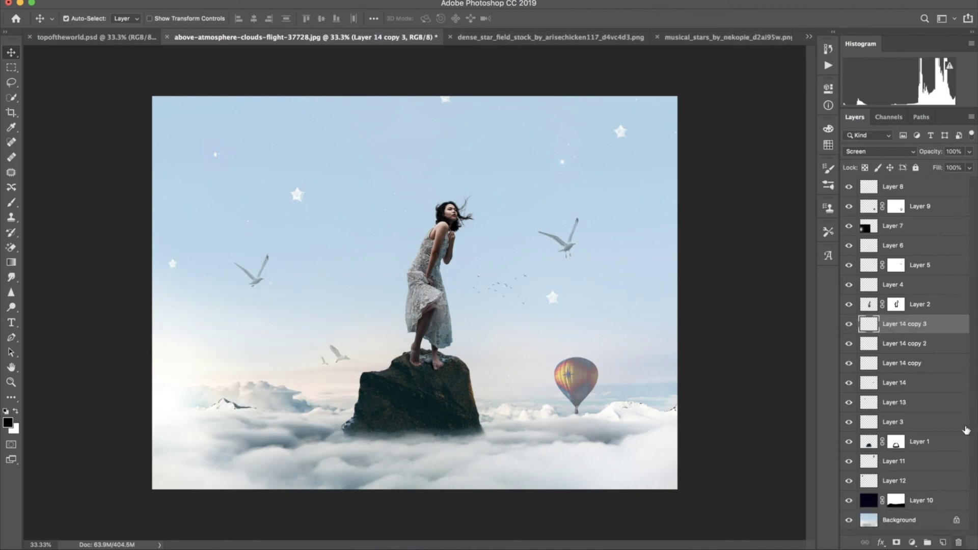
left_click(928, 381, "shift")
left_click_drag(928, 381, 922, 179)
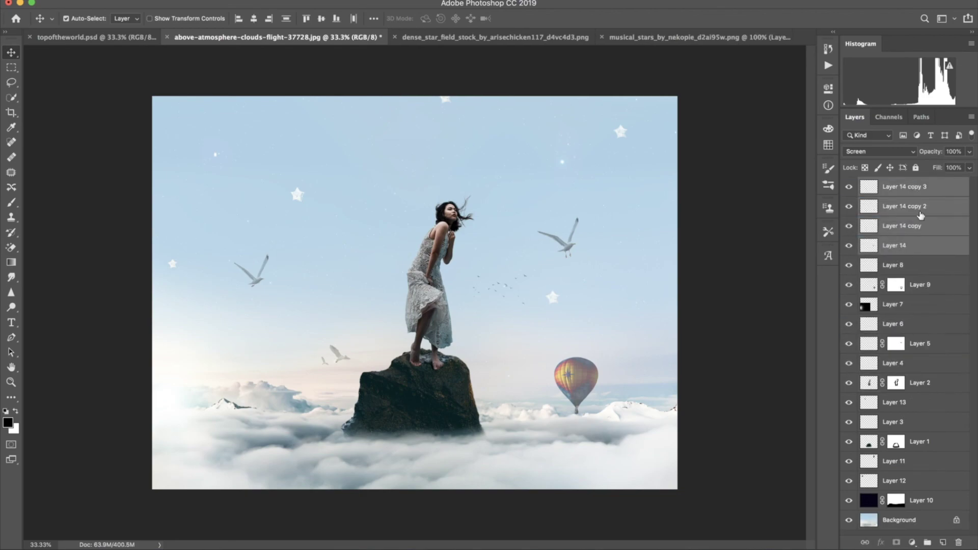
left_click(723, 354)
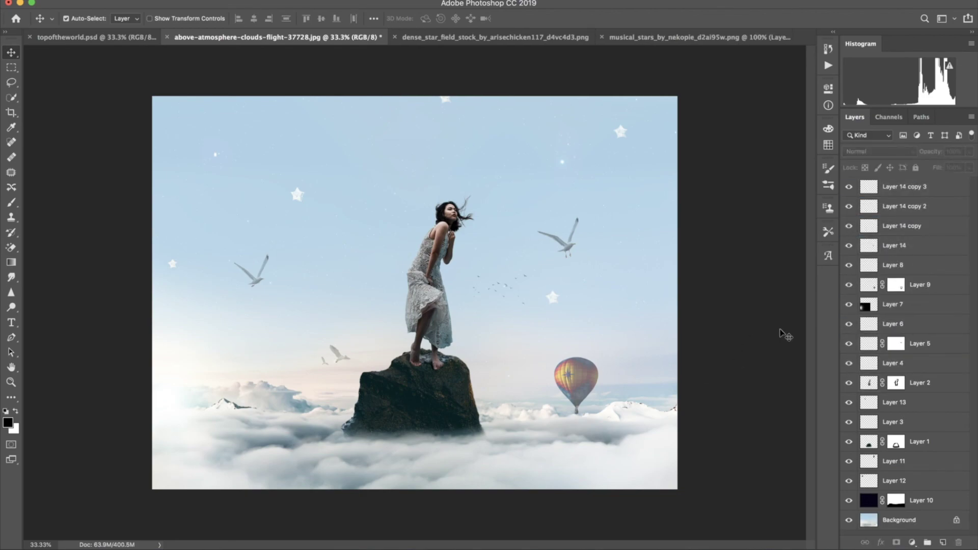
- Add a reversed radial Gradient Fill at angle 37.44 in Soft Light, placed below Layer 1
left_click(912, 543)
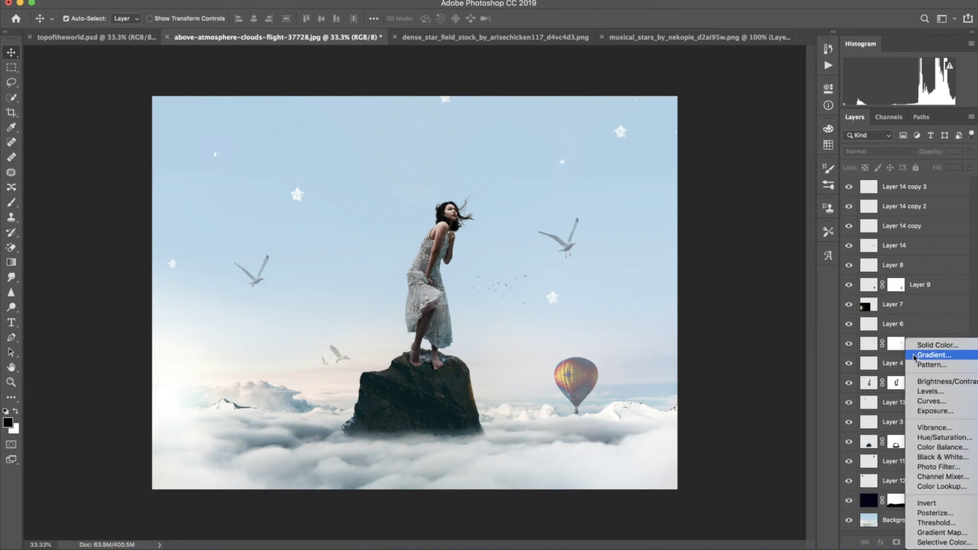
left_click(917, 356)
left_click(390, 56)
left_click(370, 116)
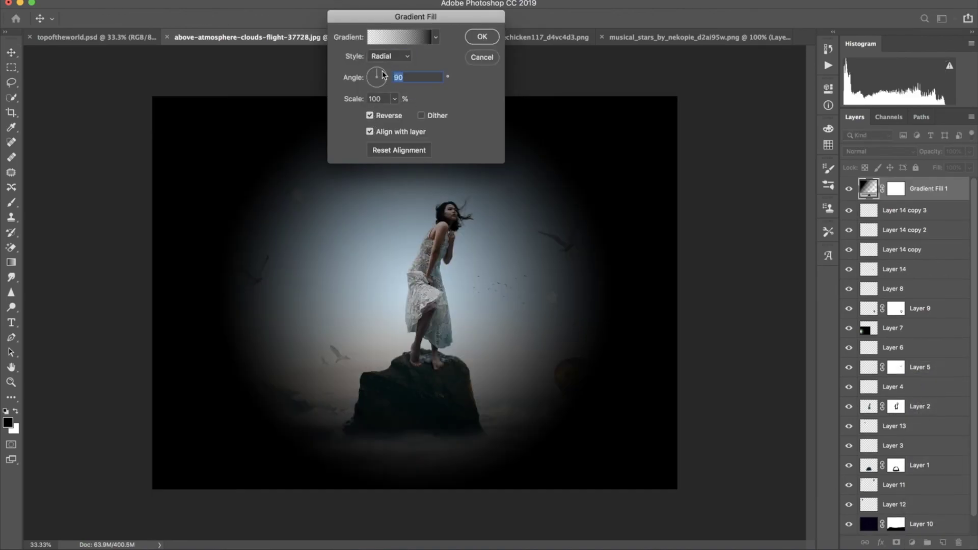
left_click(383, 72)
left_click(384, 75)
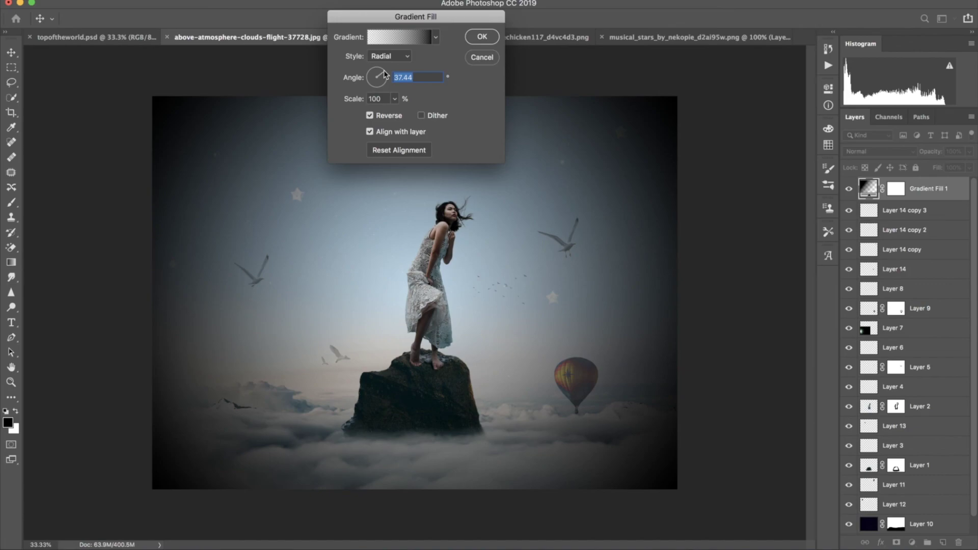
left_click(482, 38)
left_click(879, 151)
left_click(854, 284)
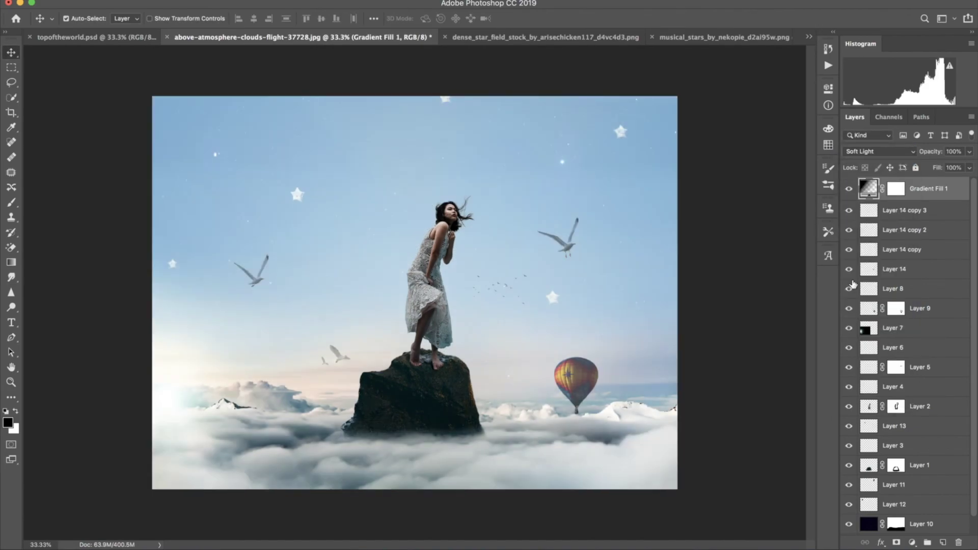
left_click_drag(920, 193, 898, 478)
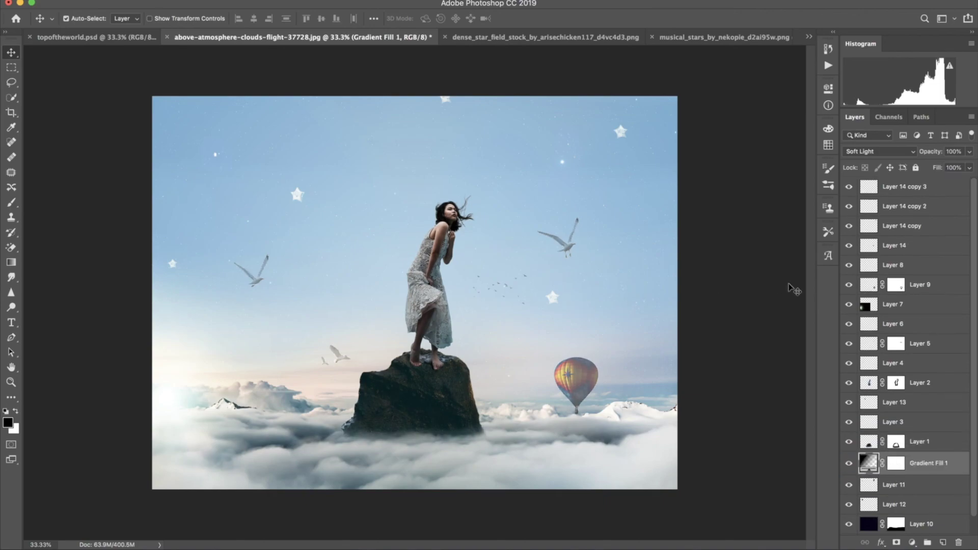
- Add a Levels layer with output black, then paint back the woman and rock with an 8% soft brush
left_click(937, 190)
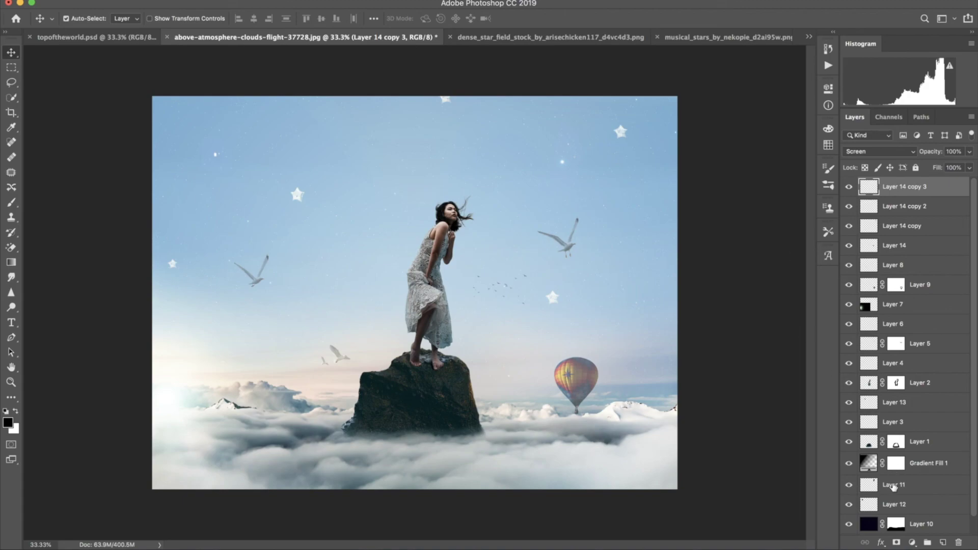
left_click(912, 542)
left_click(929, 395)
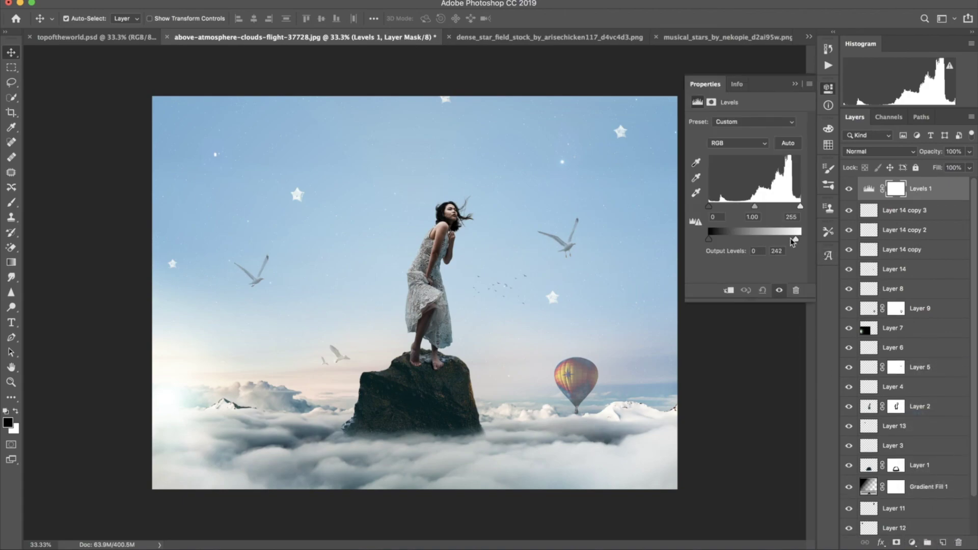
left_click_drag(801, 239, 688, 247)
left_click(10, 202)
left_click(83, 19)
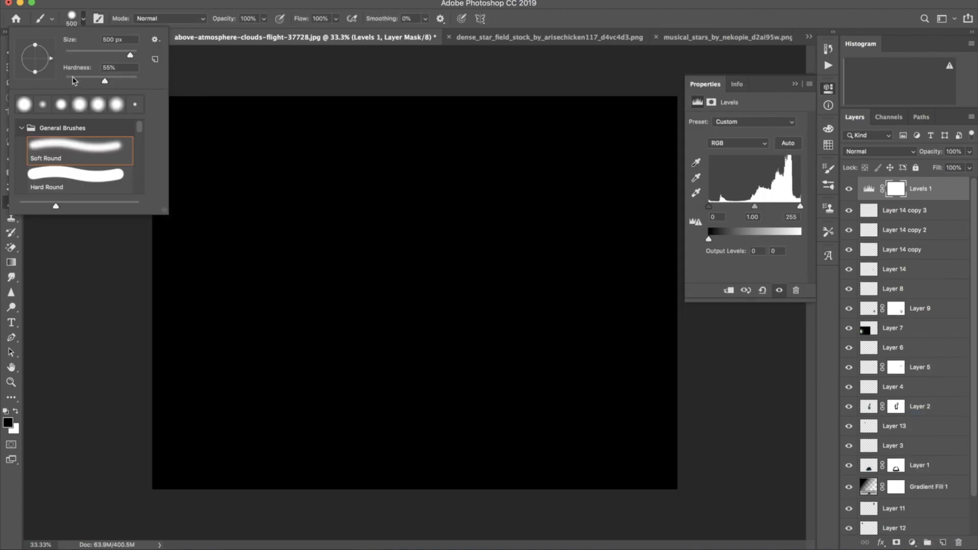
left_click_drag(224, 25, 217, 23)
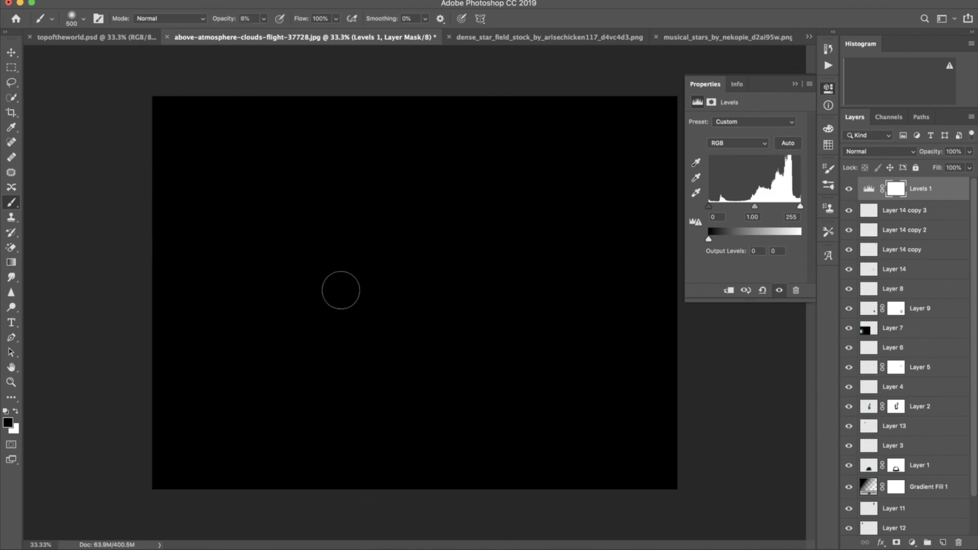
key("bracketright")
key("bracketright")
key("bracketright")
left_click(449, 296)
mouse_move(448, 295)
left_mouse_down()
mouse_move(426, 283)
mouse_move(414, 312)
mouse_move(424, 391)
mouse_move(273, 387)
mouse_move(280, 395)
mouse_move(483, 168)
mouse_move(490, 297)
mouse_move(295, 240)
mouse_move(635, 266)
mouse_move(196, 127)
mouse_move(652, 124)
mouse_move(400, 223)
mouse_move(163, 290)
mouse_move(576, 375)
mouse_move(219, 76)
mouse_move(548, 192)
mouse_move(376, 219)
mouse_move(633, 393)
mouse_move(448, 121)
mouse_move(415, 393)
mouse_move(390, 384)
mouse_move(360, 142)
mouse_move(681, 349)
mouse_move(589, 175)
mouse_move(250, 330)
mouse_move(539, 498)
mouse_move(76, 192)
mouse_move(393, 382)
mouse_move(702, 170)
mouse_move(164, 277)
mouse_move(251, 185)
mouse_move(290, 175)
mouse_move(184, 440)
mouse_move(295, 192)
mouse_move(231, 216)
mouse_move(287, 129)
mouse_move(267, 480)
mouse_move(166, 174)
mouse_move(387, 403)
mouse_move(403, 396)
mouse_move(306, 506)
mouse_move(349, 280)
mouse_move(657, 484)
mouse_move(540, 194)
mouse_move(519, 326)
mouse_move(339, 311)
mouse_move(336, 387)
mouse_move(708, 382)
left_mouse_up()
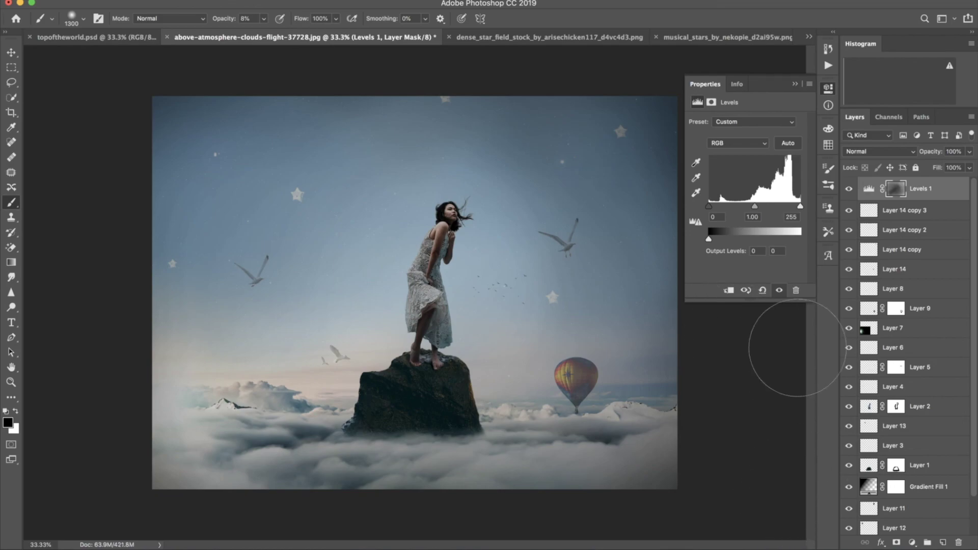
- Add a Curves adjustment layer pulled down to darken the whole image
left_click(913, 542)
left_click(932, 401)
left_click_drag(764, 182, 765, 209)
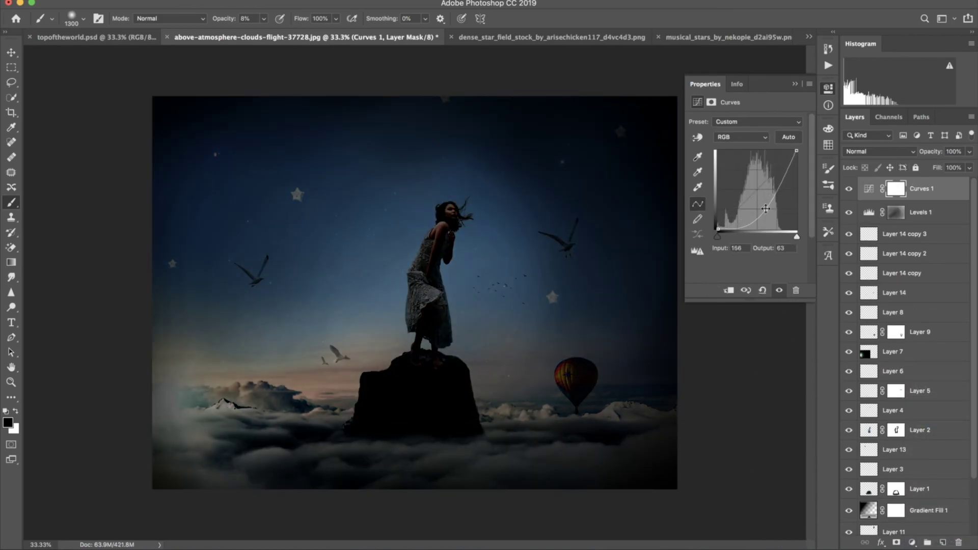
- Invert the Curves 1 mask, then add a brightening Curves 2 layer with an inverted mask
key("ctrl+i")
left_click(912, 542)
left_click(931, 400)
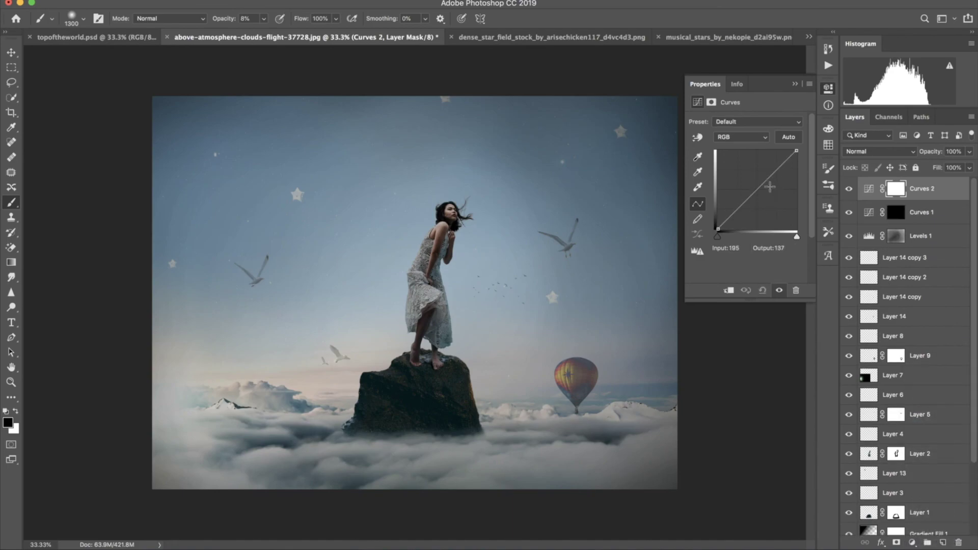
left_click_drag(770, 187, 748, 172)
key("ctrl+i")
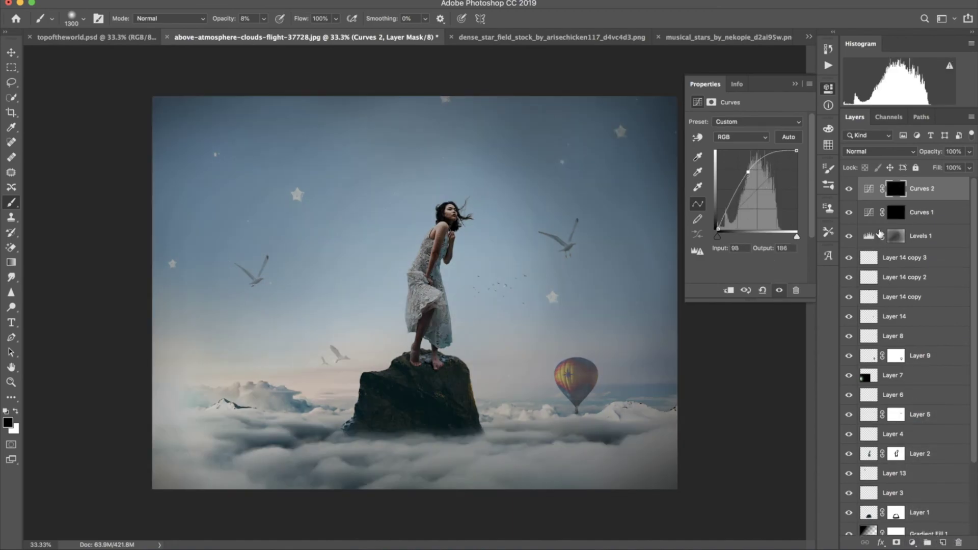
- Zoom to 50%, set white as foreground with a 62 px brush, and select the Curves 1 mask
key("ctrl+plus")
key("x")
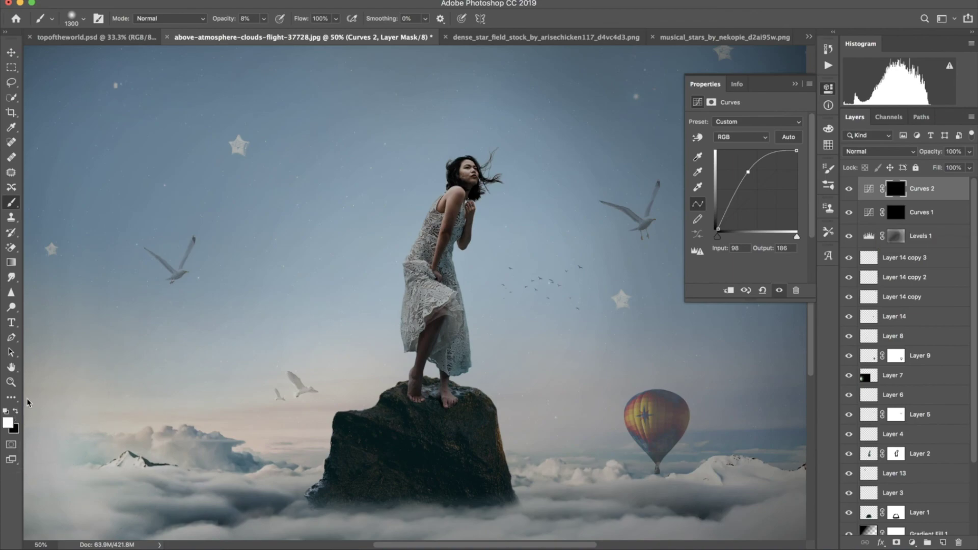
left_click(83, 19)
type("62")
key("Return")
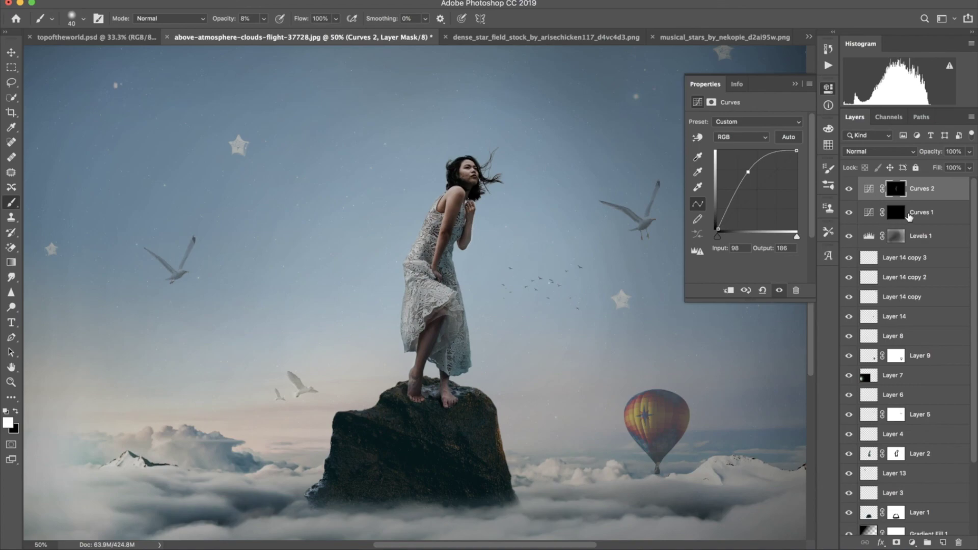
left_click(895, 213)
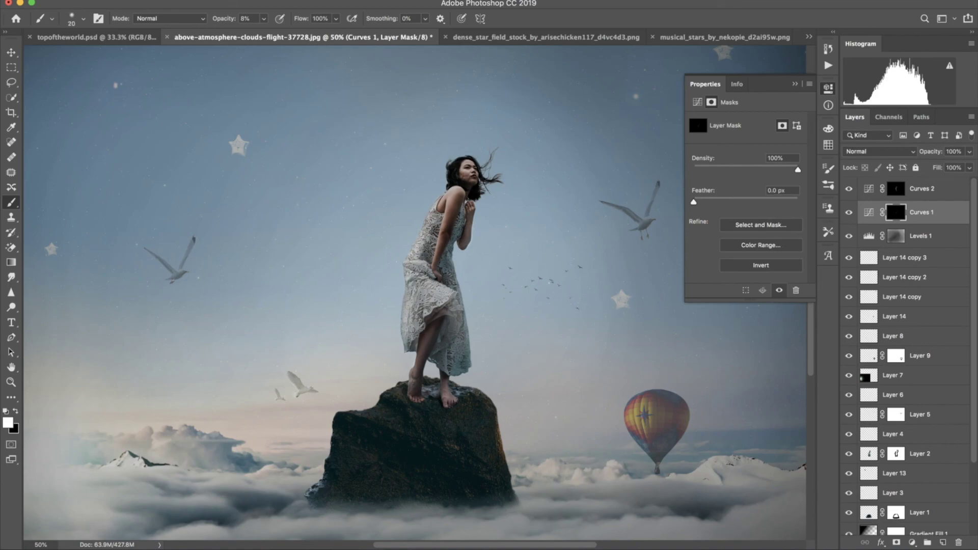
key("ctrl+minus")
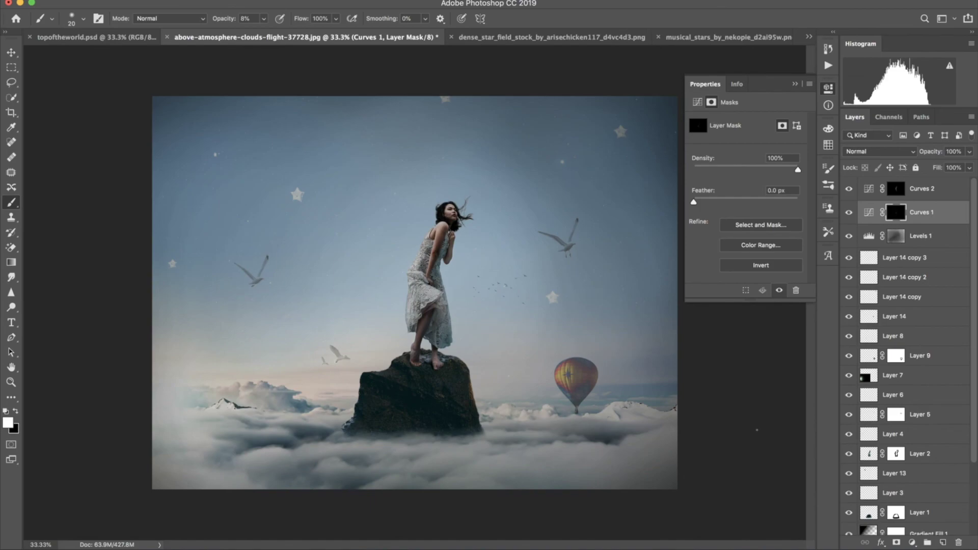
- Add a Color Balance layer above Curves 2 with midtones -32/-7/+10 and shadows -7/-5/-16
left_click(912, 543)
left_click(940, 189)
left_click(911, 542)
left_click(927, 450)
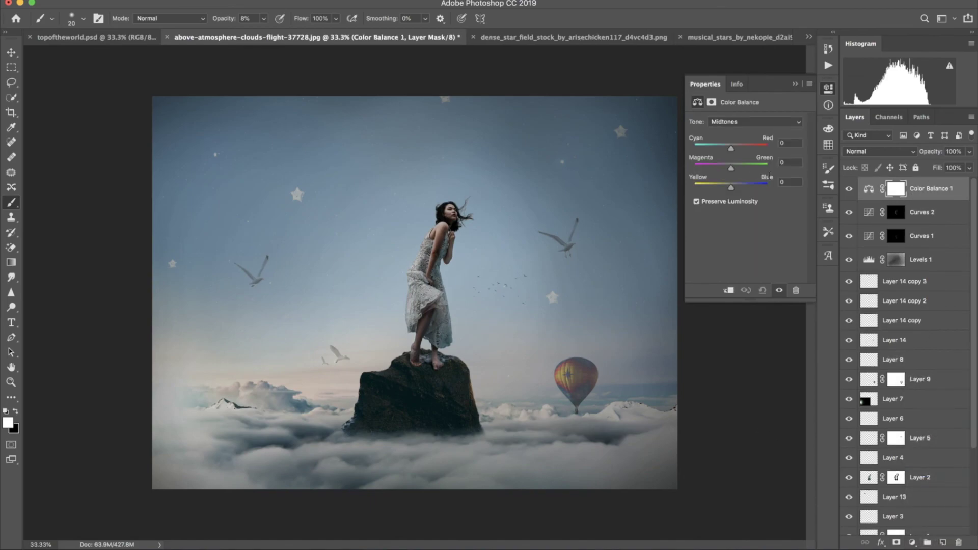
left_click_drag(731, 148, 720, 147)
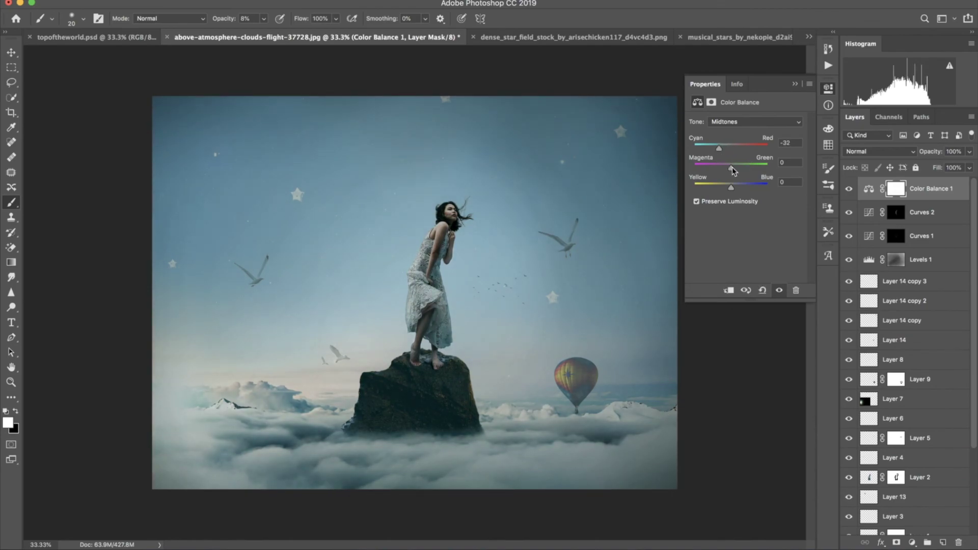
left_click_drag(732, 168, 734, 187)
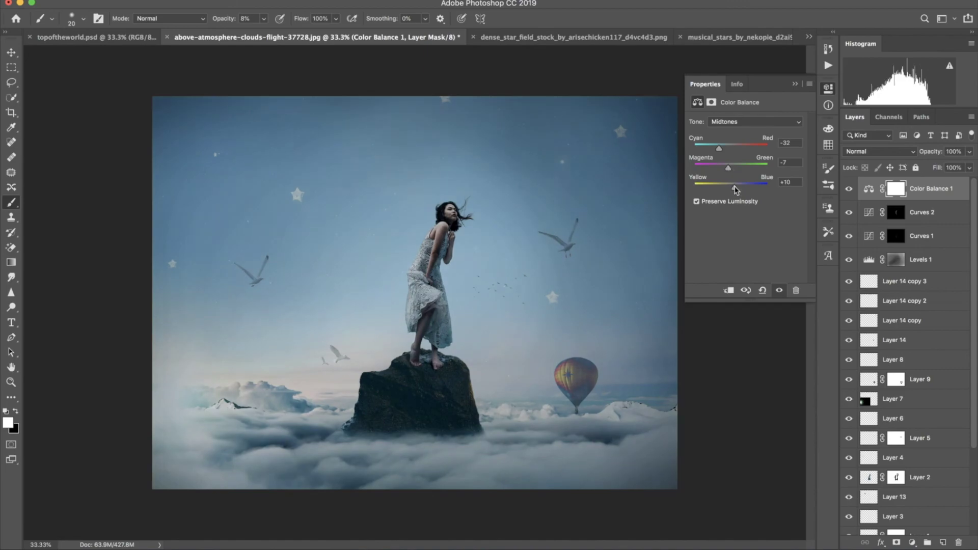
left_click(736, 122)
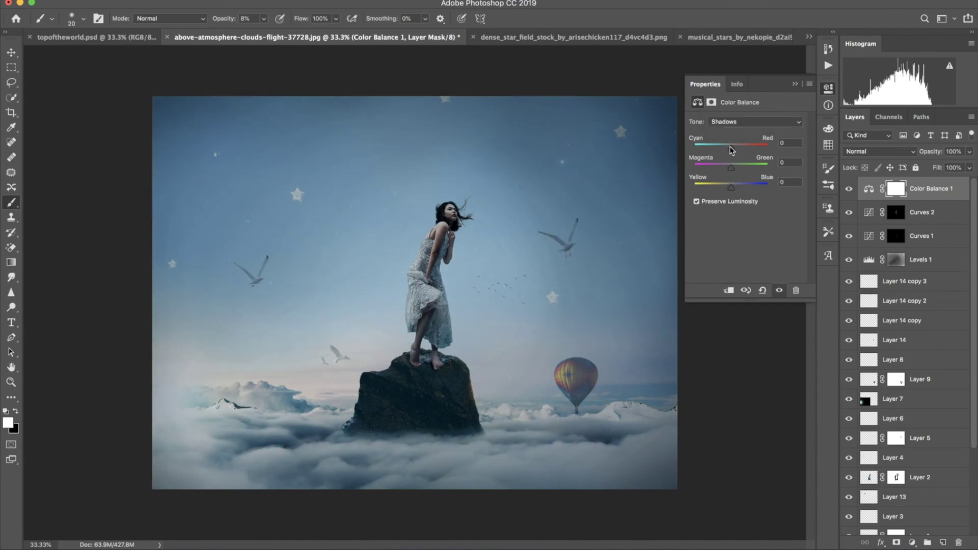
left_click_drag(731, 146, 725, 187)
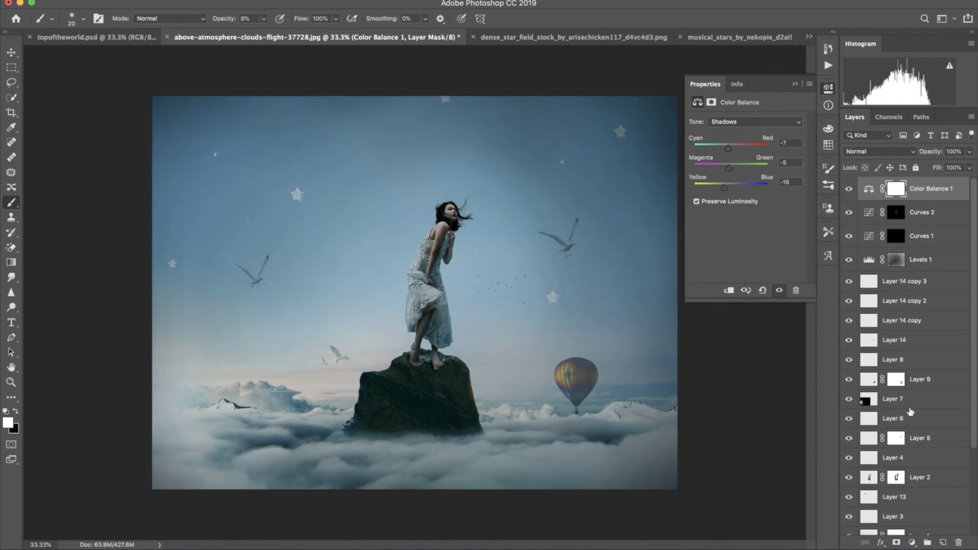
left_click(872, 479)
- Apply Shadows/Highlights to Layer 2 with amount 40, tone 52 and radius 202 px
left_click(158, 2)
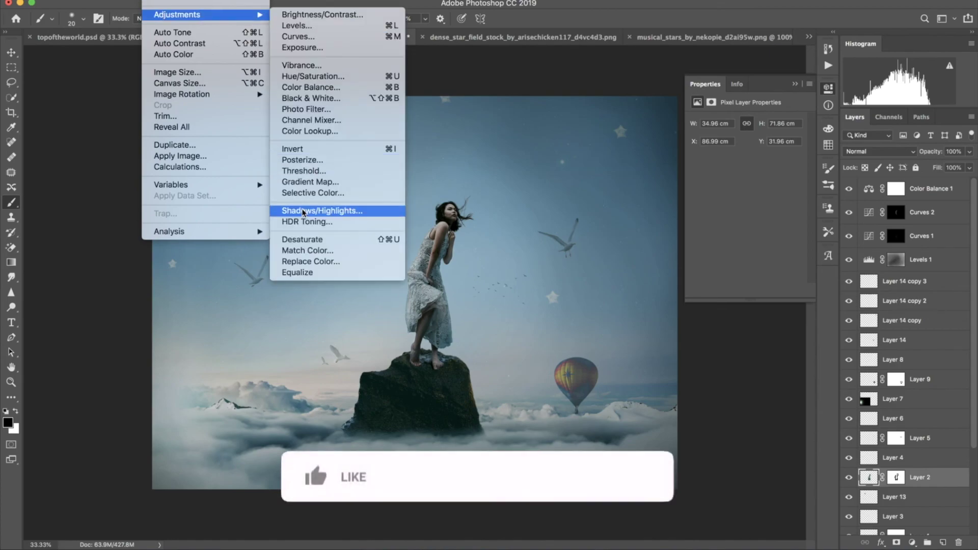
mouse_move(177, 14)
left_click(305, 211)
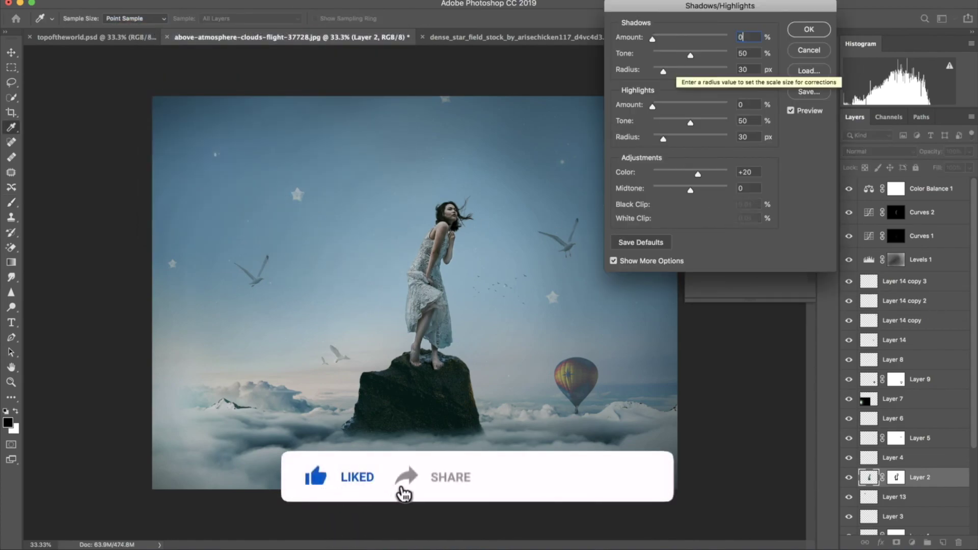
type("0")
key("Tab")
key("Tab")
key("Tab")
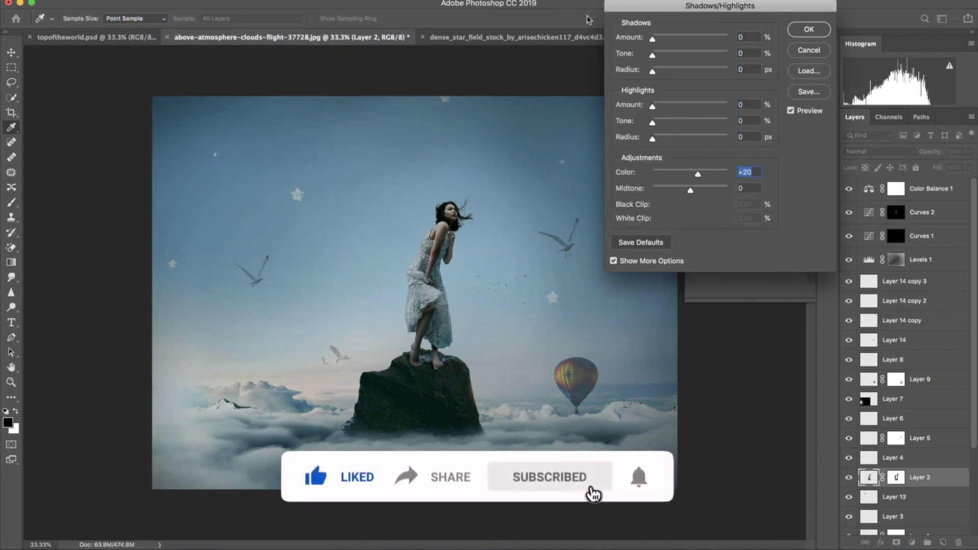
mouse_move(653, 38)
left_mouse_down()
mouse_move(680, 37)
mouse_move(683, 71)
mouse_move(709, 70)
left_mouse_up()
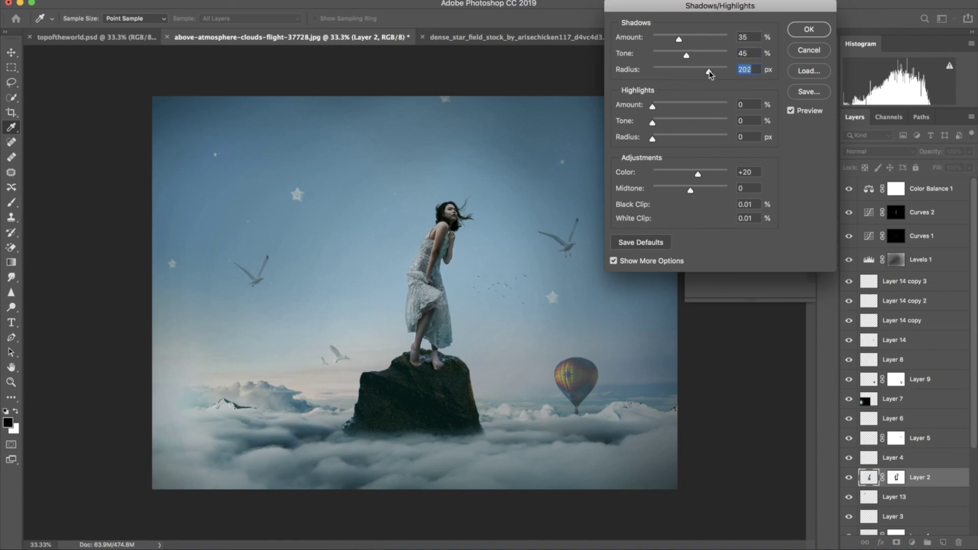
left_click(792, 111)
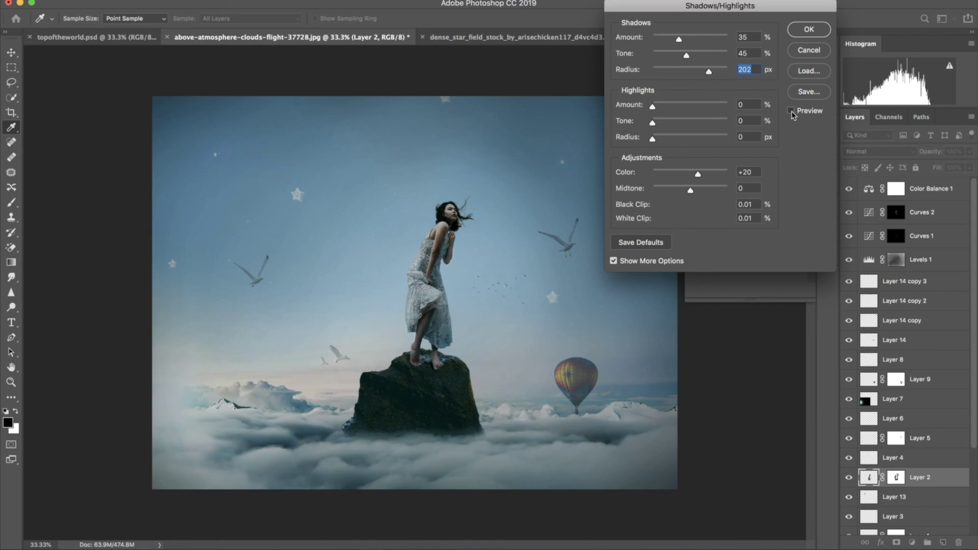
left_click_drag(678, 39, 692, 56)
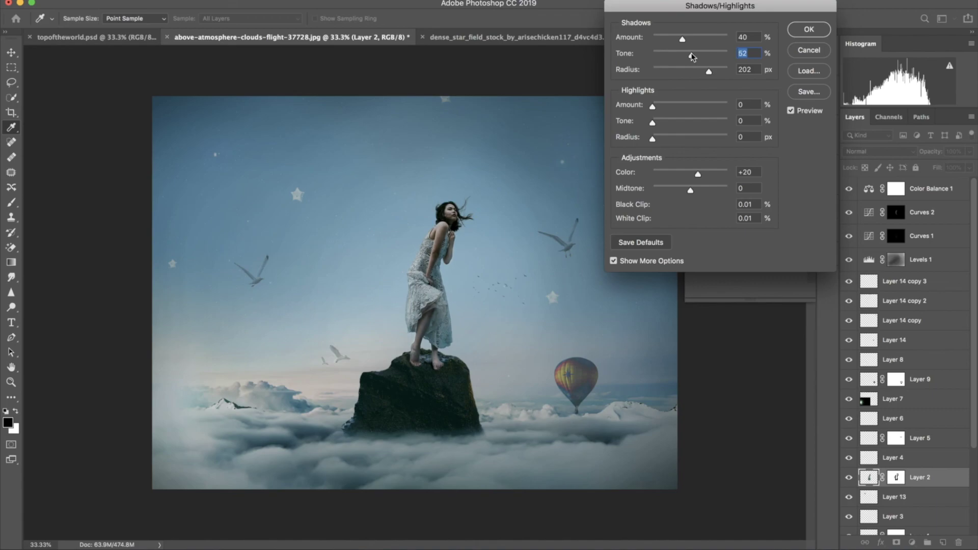
left_click(796, 34)
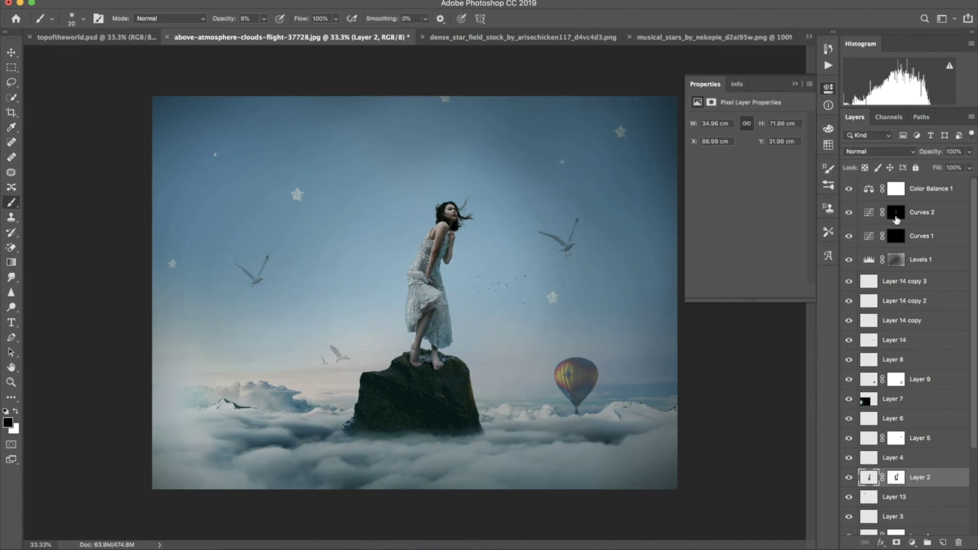
left_click(936, 190)
left_click(912, 543)
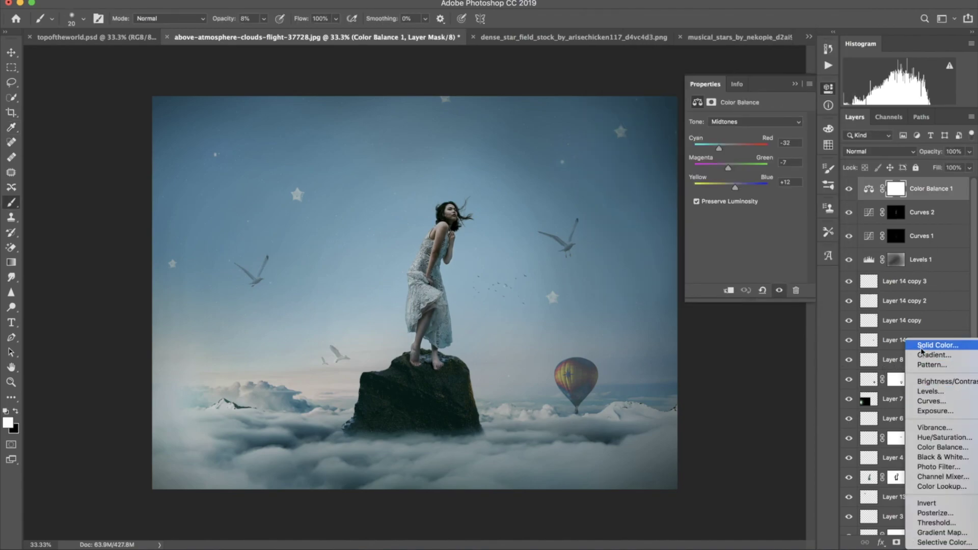
- Add a navy Solid Color fill layer in Exclusion blend mode at 60% opacity
left_click(923, 349)
type("1")
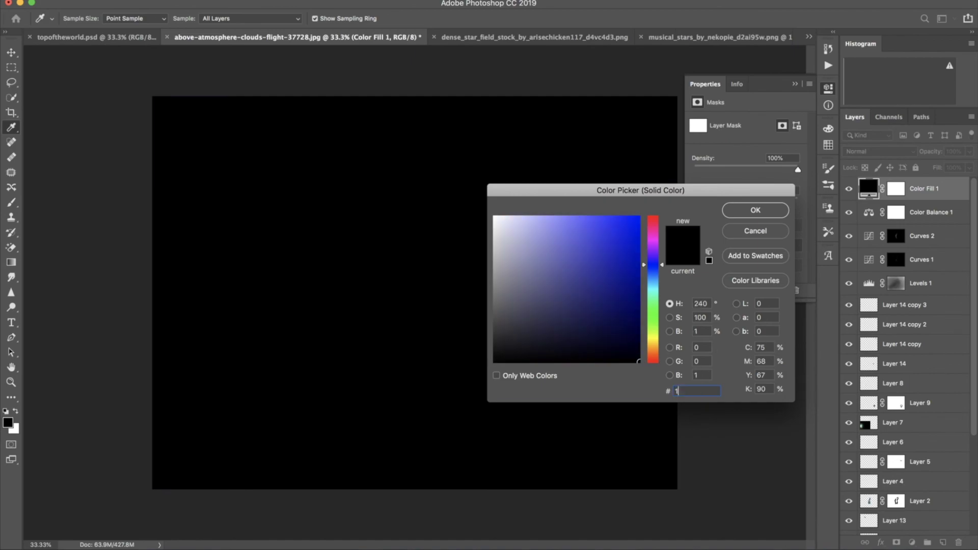
type("10e3e4f")
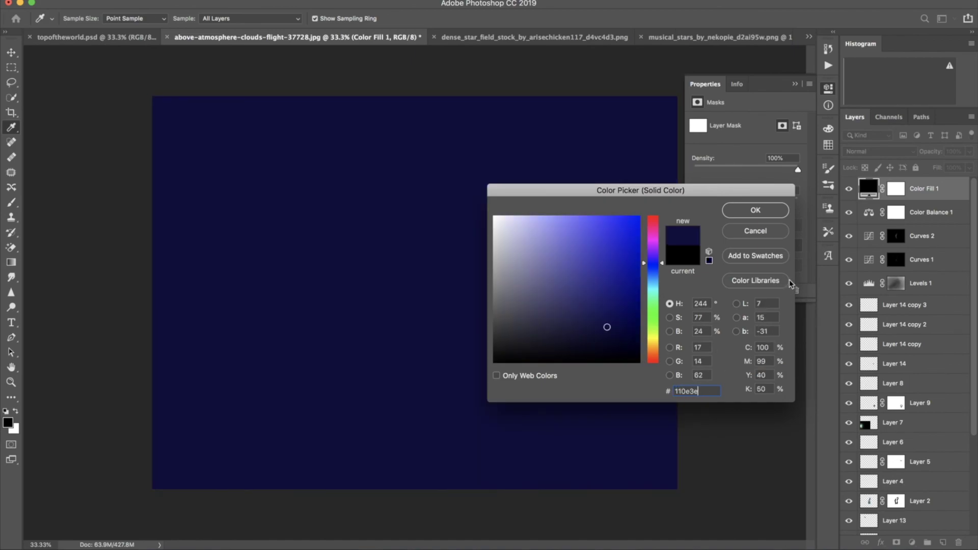
left_click(755, 210)
left_click(866, 151)
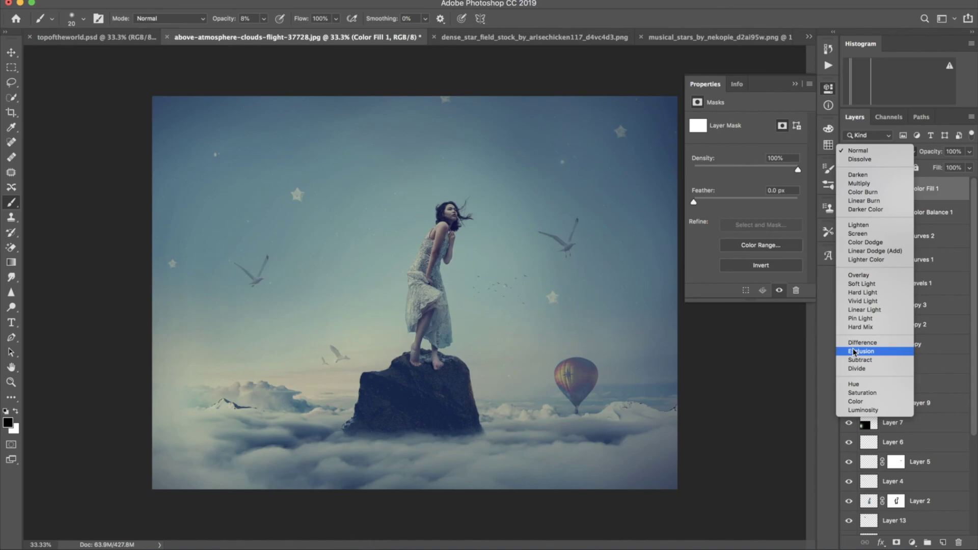
left_click(854, 352)
left_click_drag(937, 152, 916, 155)
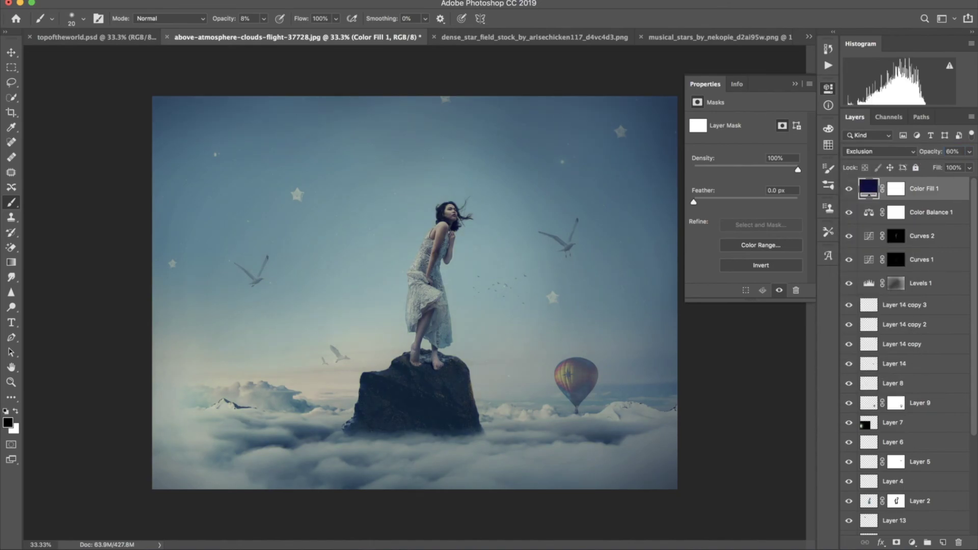
left_click(912, 542)
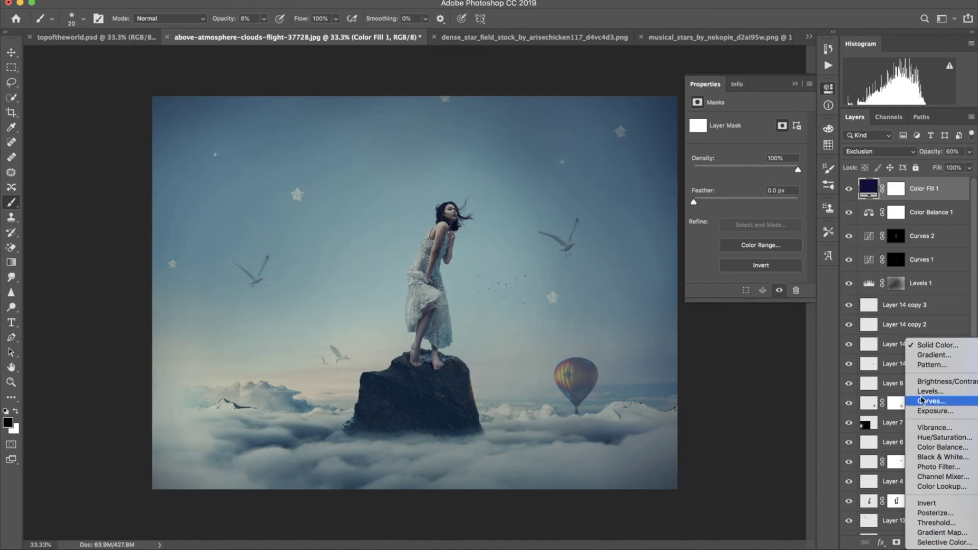
- Add an Exposure layer with exposure +0.48, offset +0.0691 and gamma 0.69, then pick the texture file
left_click(934, 411)
left_click_drag(746, 147, 759, 192)
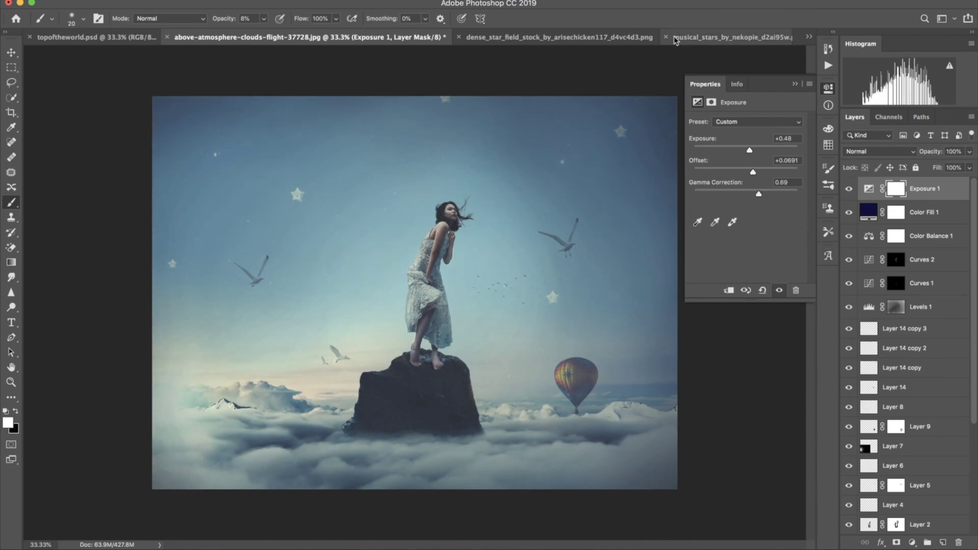
key("super+Tab")
left_click(948, 133)
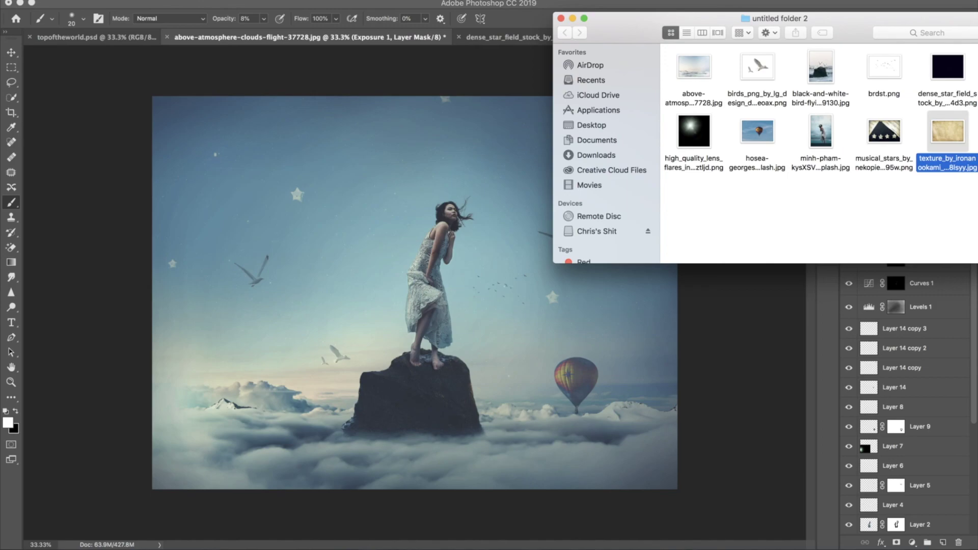
- Open and desaturate the grunge texture, bring it into the composite, and scale it to cover the canvas
key("super+o")
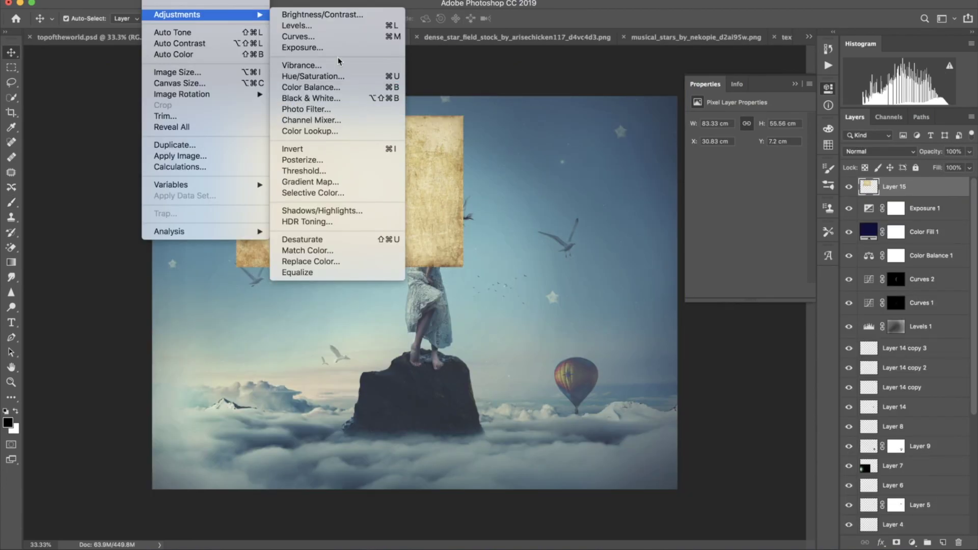
left_click(313, 76)
left_click_drag(400, 175, 313, 147)
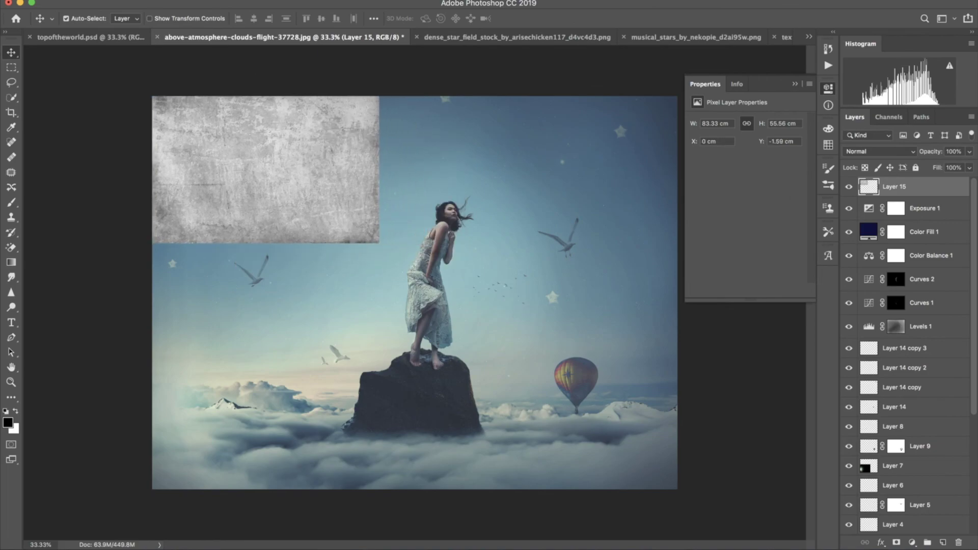
left_click(128, 0)
left_click(160, 240)
left_click_drag(379, 243, 762, 498)
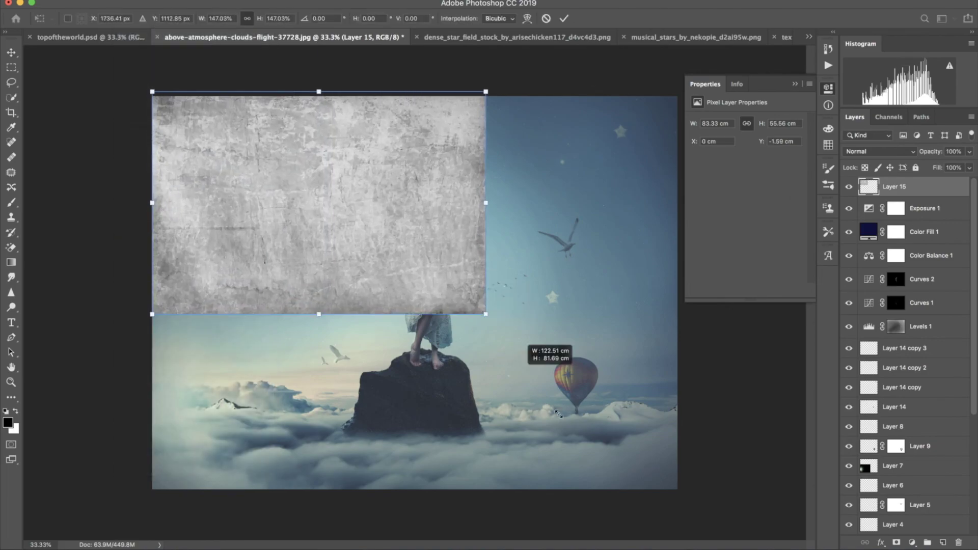
left_click_drag(350, 240, 339, 236)
left_click(564, 19)
- Set the texture layer to Soft Light at 45% opacity and add a layer mask
left_click(890, 152)
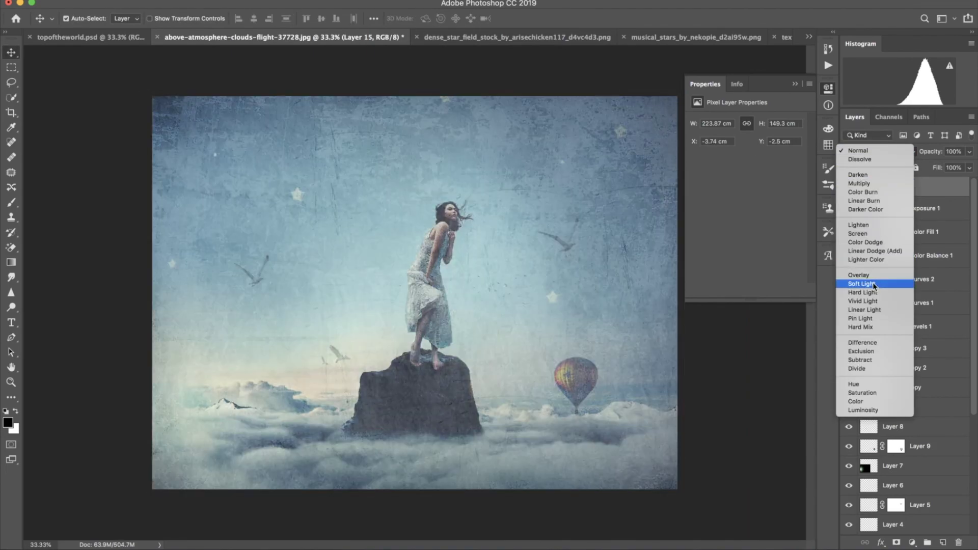
left_click(873, 283)
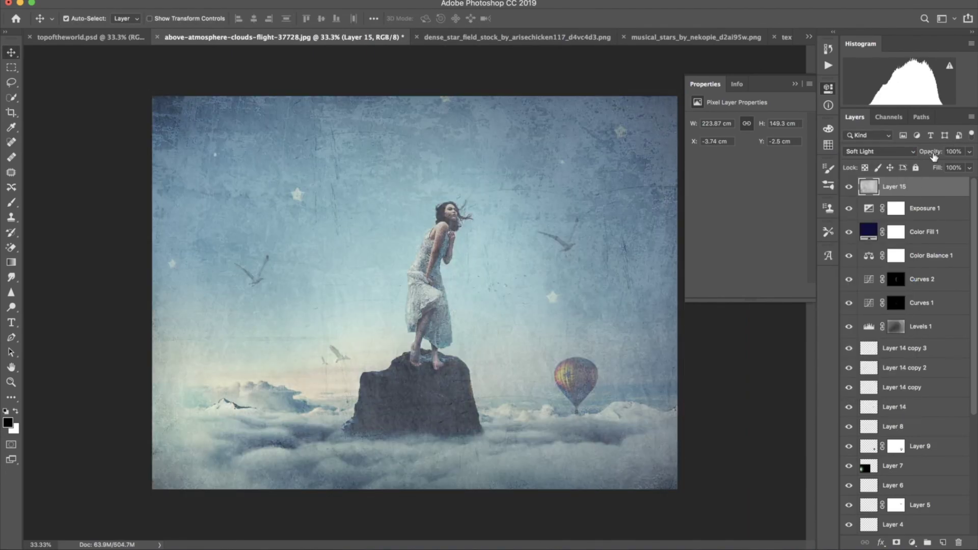
left_click_drag(933, 157, 907, 157)
left_click(896, 543)
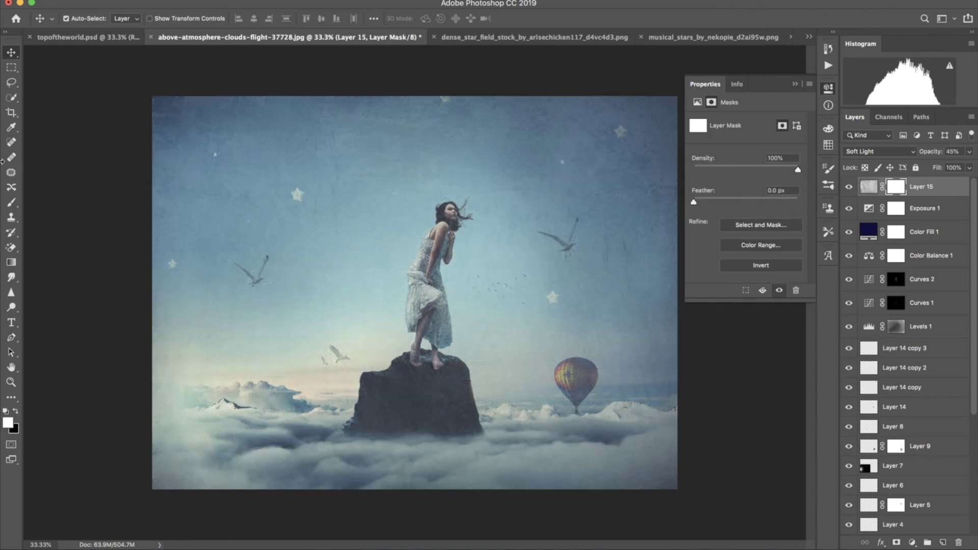
left_click(11, 202)
key("bracketright")
key("bracketright")
key("bracketright")
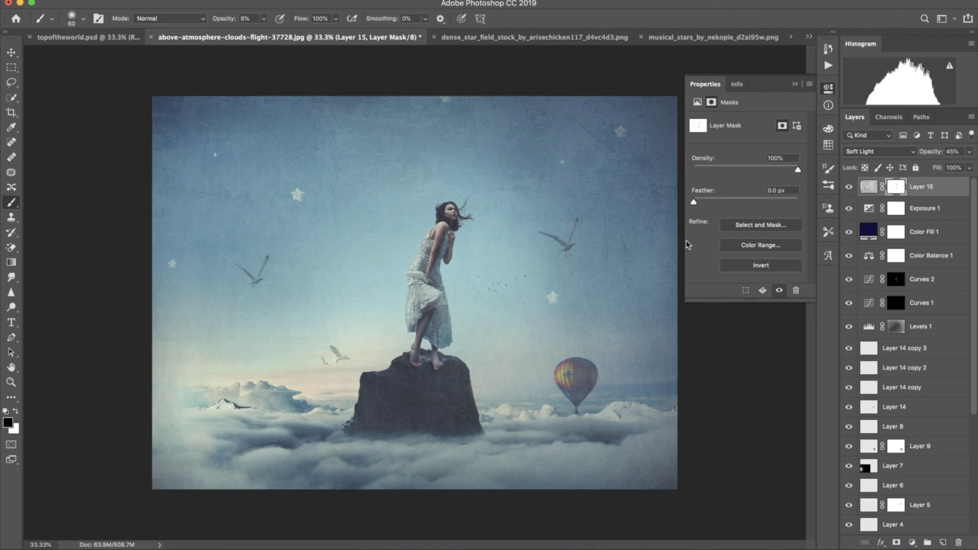
scroll(896, 433, "down", 5)
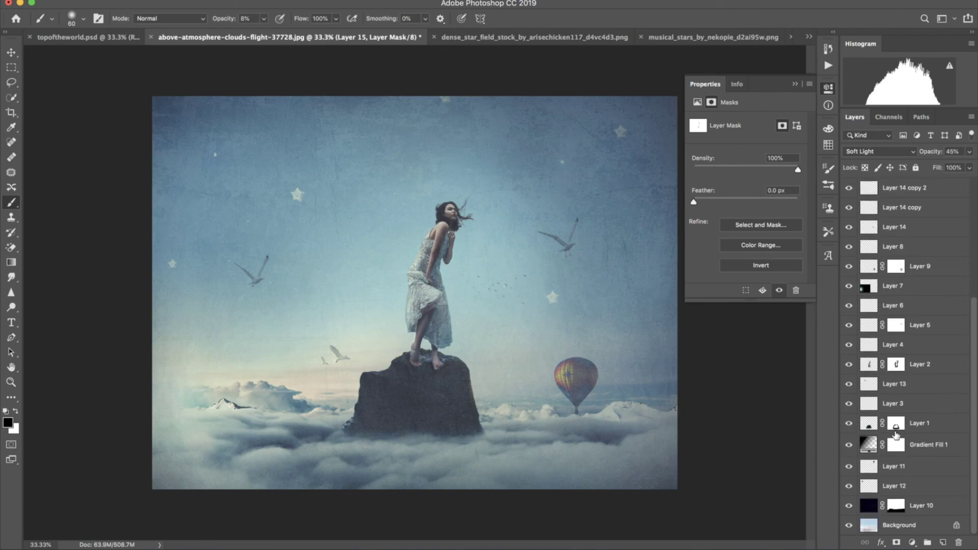